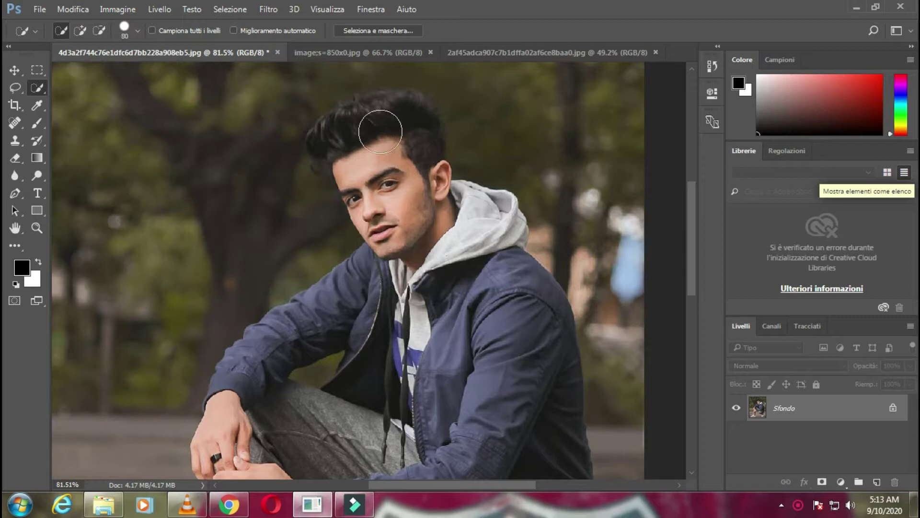
- Quick-select the man's hair, face, jacket and bent knee, subtracting the stray background behind his back
left_click(380, 118)
mouse_move(355, 132)
left_mouse_down()
mouse_move(412, 112)
mouse_move(420, 187)
mouse_move(362, 190)
mouse_move(336, 148)
mouse_move(355, 143)
mouse_move(473, 216)
mouse_move(531, 354)
mouse_move(515, 341)
left_mouse_up()
scroll(518, 340, "down", 5)
left_click_drag(538, 294, 571, 315)
mouse_move(619, 208)
left_mouse_down("alt")
mouse_move(635, 199)
mouse_move(641, 308)
mouse_move(623, 353)
left_mouse_up("alt")
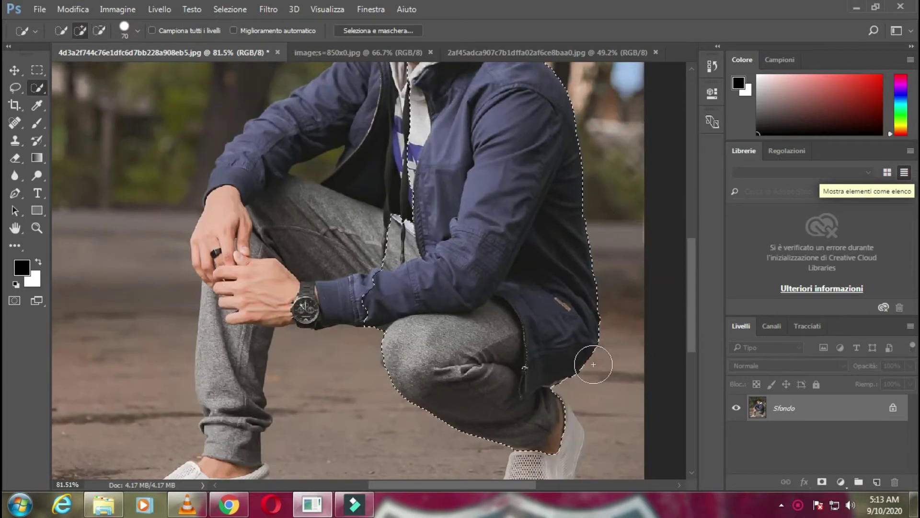
- Extend the selection over the rear shoe, the other arm and hands, and the front leg and shoe
scroll(594, 366, "down", 5)
left_click_drag(537, 344, 556, 326)
scroll(502, 312, "up", 3)
mouse_move(364, 211)
left_mouse_down()
mouse_move(262, 189)
mouse_move(225, 366)
mouse_move(108, 393)
mouse_move(31, 383)
left_mouse_up()
scroll(261, 189, "down", 3)
scroll(138, 388, "up", 3, "alt")
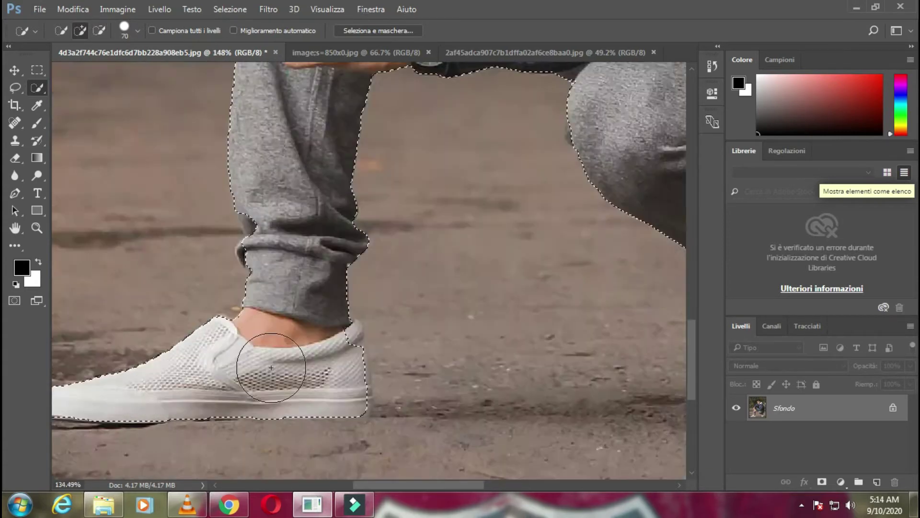
- Add the hoodie neckline just below the chin to the selection
scroll(271, 366, "down", 3, "alt")
scroll(402, 226, "up", 6)
scroll(389, 213, "up", 3)
left_click(463, 221)
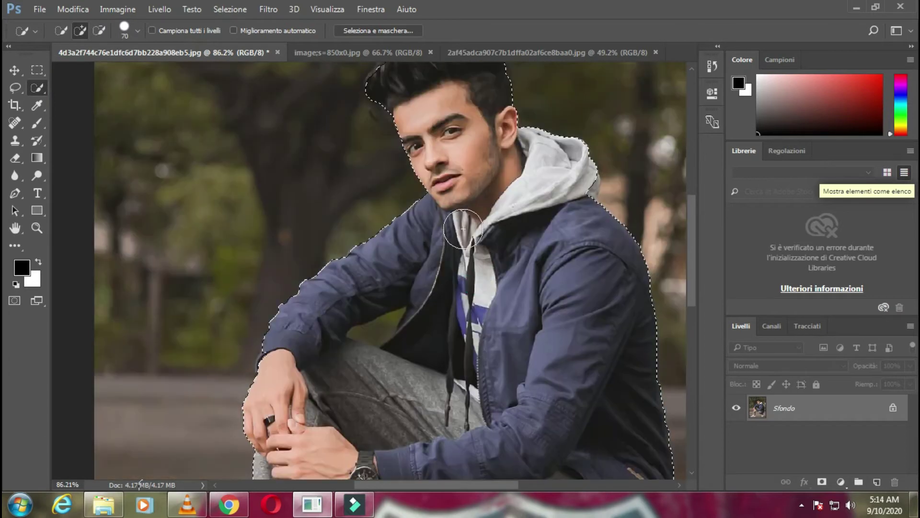
- Refine the selection edges around the body and hair with a 20 px brush, and open Select and Mask
scroll(446, 221, "up", 3, "alt")
key("bracketleft")
key("bracketleft")
key("bracketleft")
key("bracketleft")
key("bracketleft")
mouse_move(319, 411)
left_mouse_down("alt")
mouse_move(391, 386)
mouse_move(376, 411)
left_mouse_up("alt")
scroll(413, 394, "down", 1, "alt")
left_click_drag(182, 424, 185, 430)
mouse_move(299, 456)
left_mouse_down()
mouse_move(431, 373)
mouse_move(382, 171)
mouse_move(310, 214)
mouse_move(387, 412)
mouse_move(407, 171)
left_mouse_up()
left_click_drag(229, 226, 336, 170)
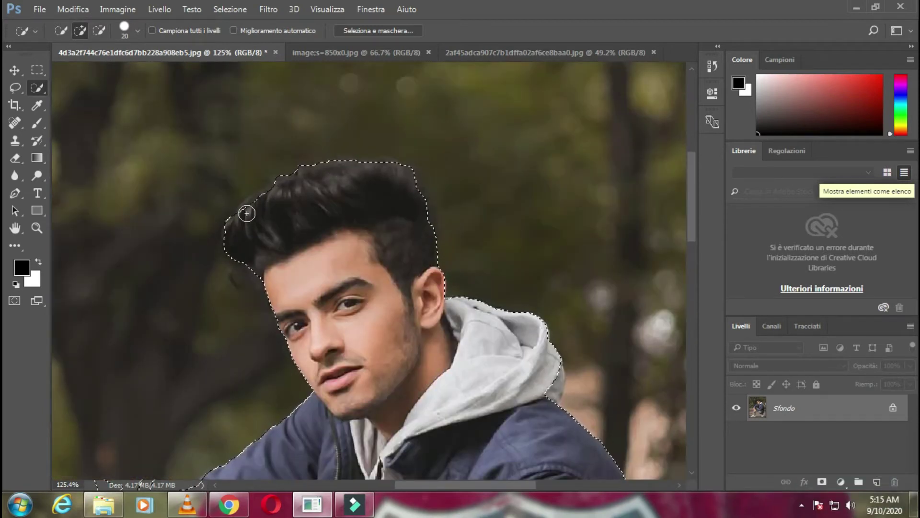
left_click(366, 30)
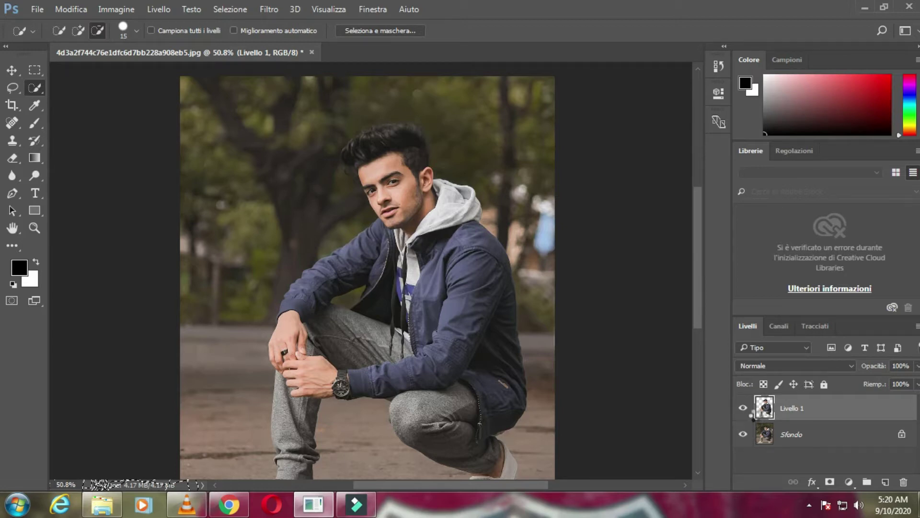
- Toggle the visibility of the Sfondo layer to inspect the cutout on transparency
left_click(744, 435)
left_click(743, 437)
left_click(743, 432)
left_click(744, 432)
left_click(744, 432)
left_click(744, 434)
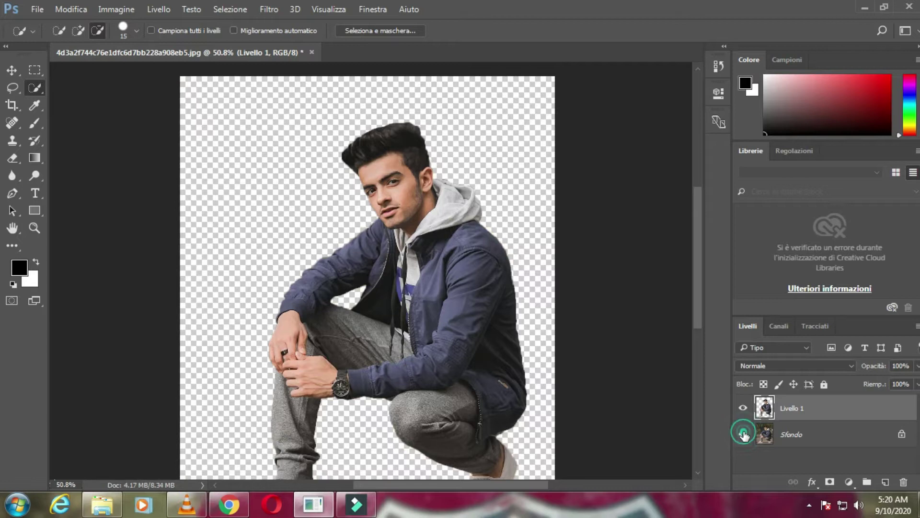
scroll(357, 272, "down", 2)
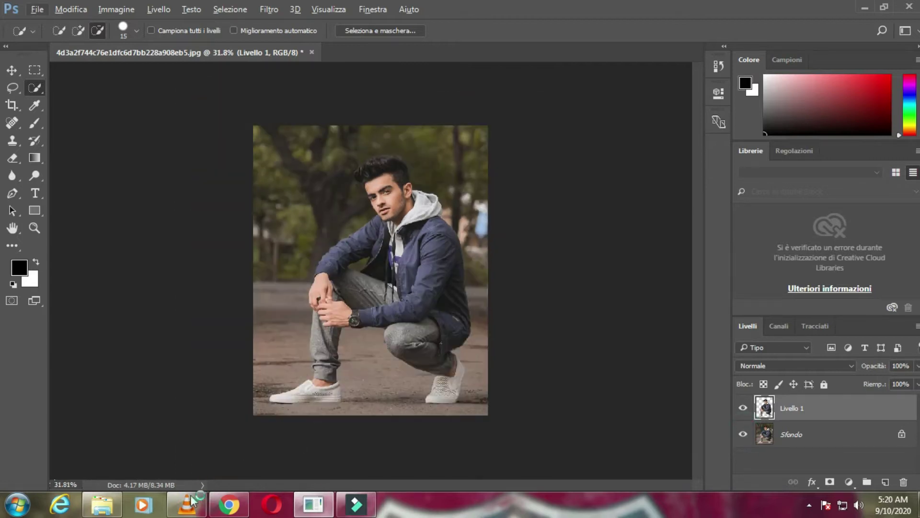
- Open the CLOSED sign image 2af45adca907c7b1dffa02af6ce8baa0 from the background\indoor folder on drive D as a separate document
left_click(103, 504)
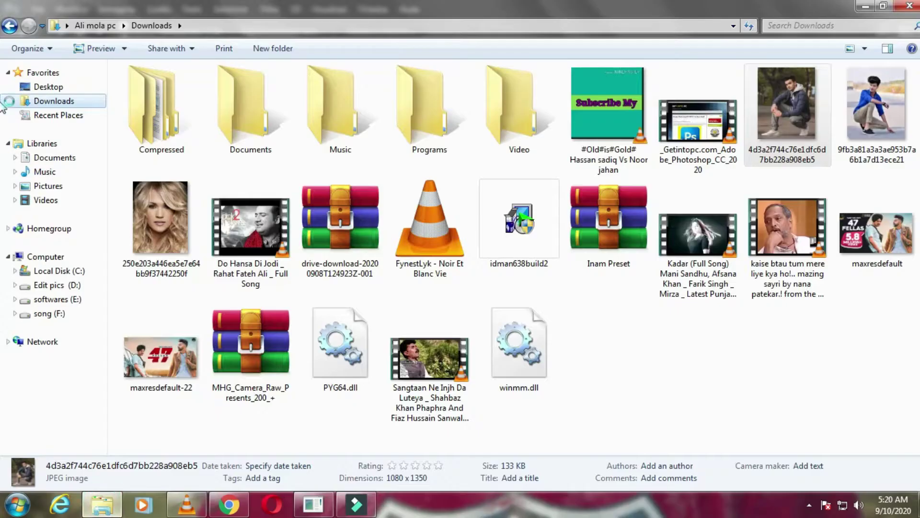
left_click(54, 285)
double_click(196, 139)
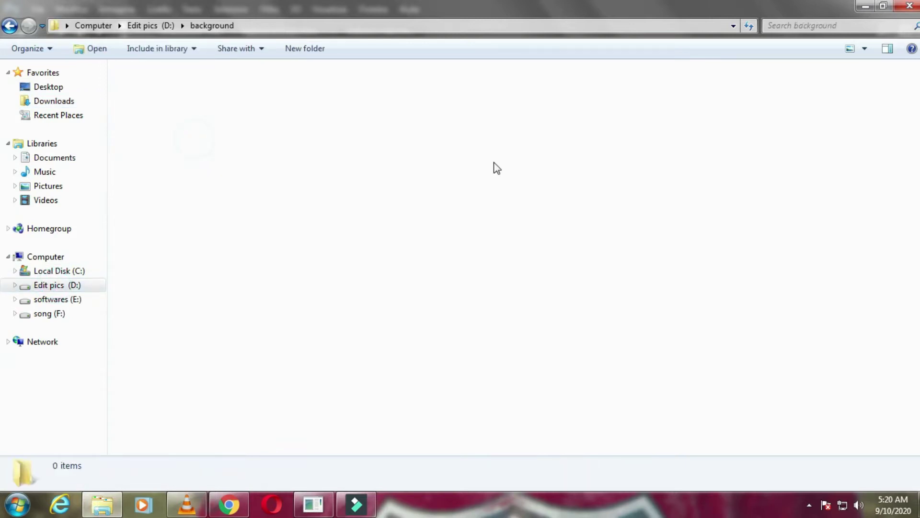
double_click(533, 138)
left_click_drag(552, 166, 407, 50)
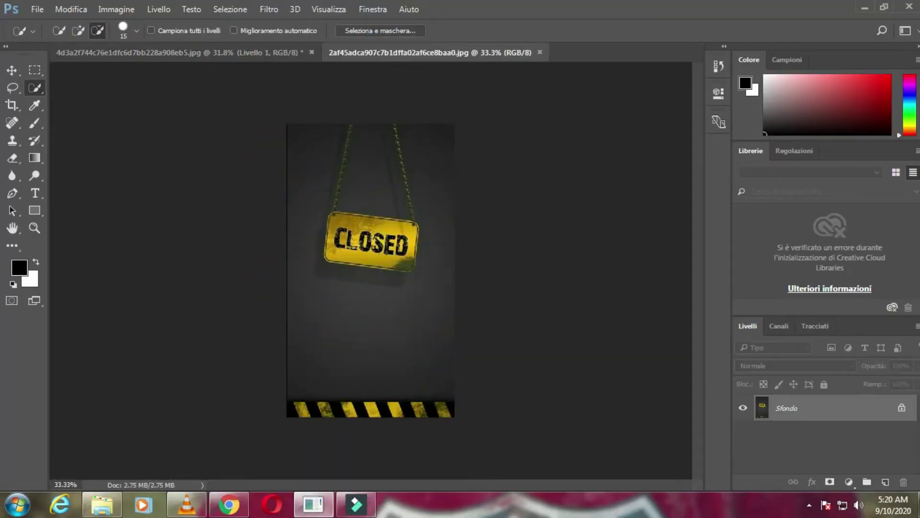
- Open the grey backdrop image;s=850x0.jpg from drive D through Camera Raw with its default settings
right_click(103, 505)
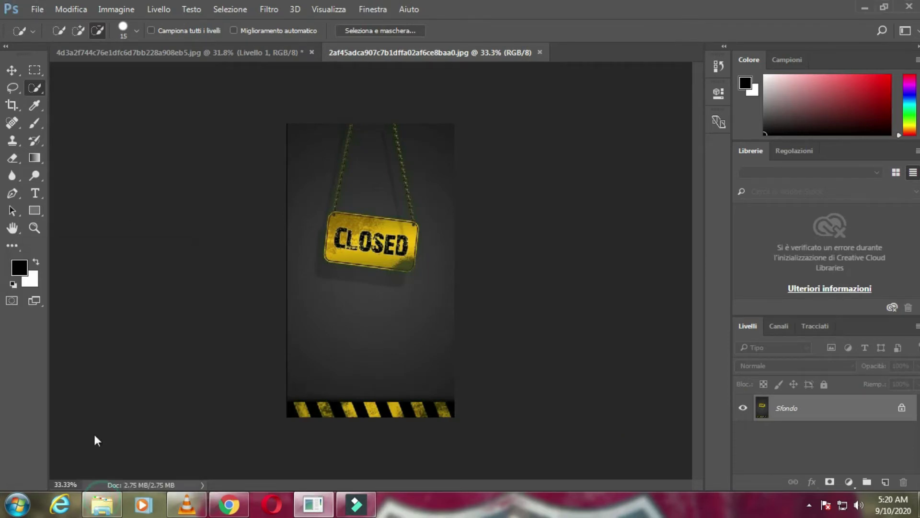
left_click(103, 504)
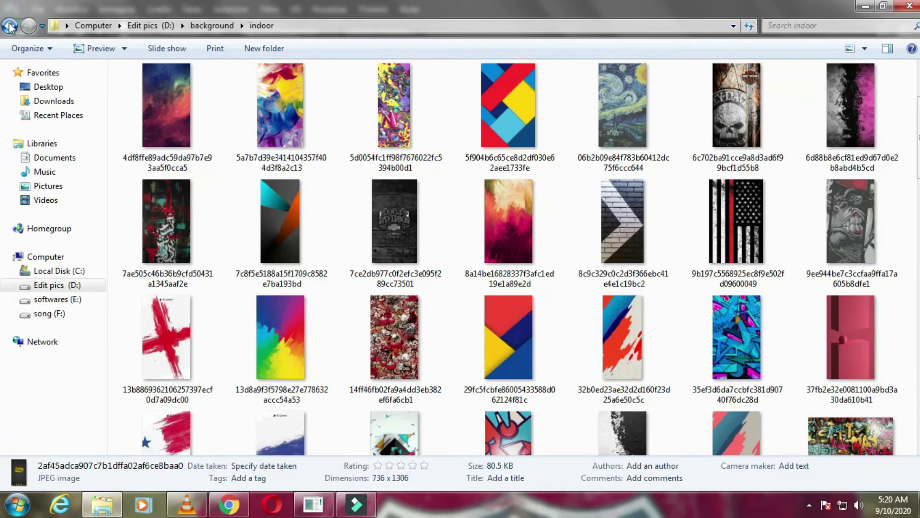
left_click(9, 26)
left_click_drag(599, 208, 574, 55)
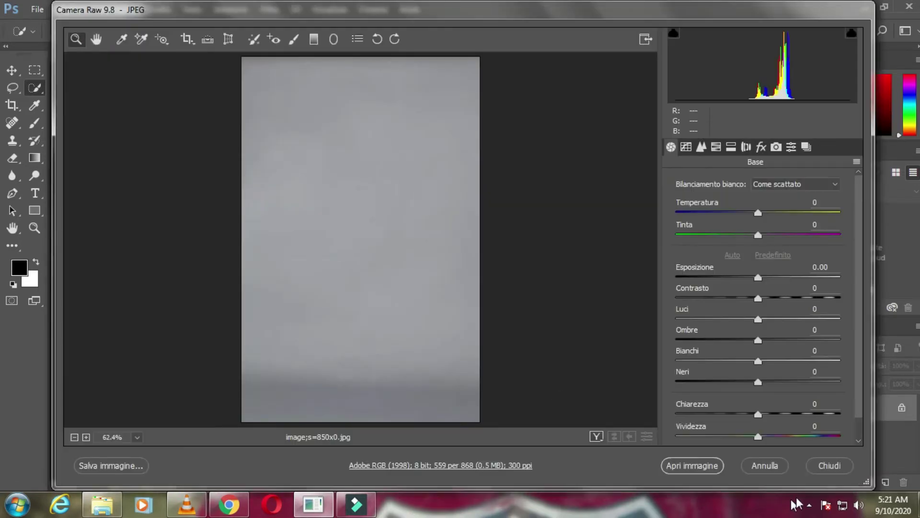
left_click(691, 466)
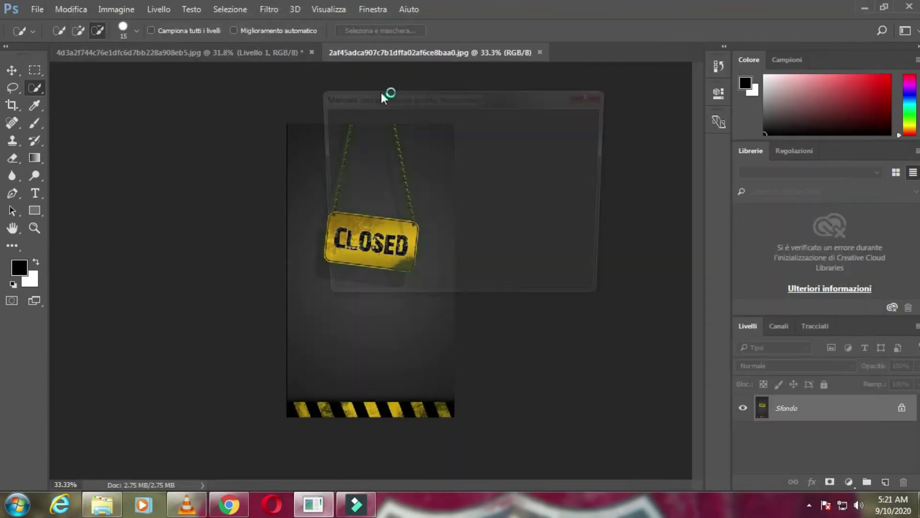
left_click(501, 281)
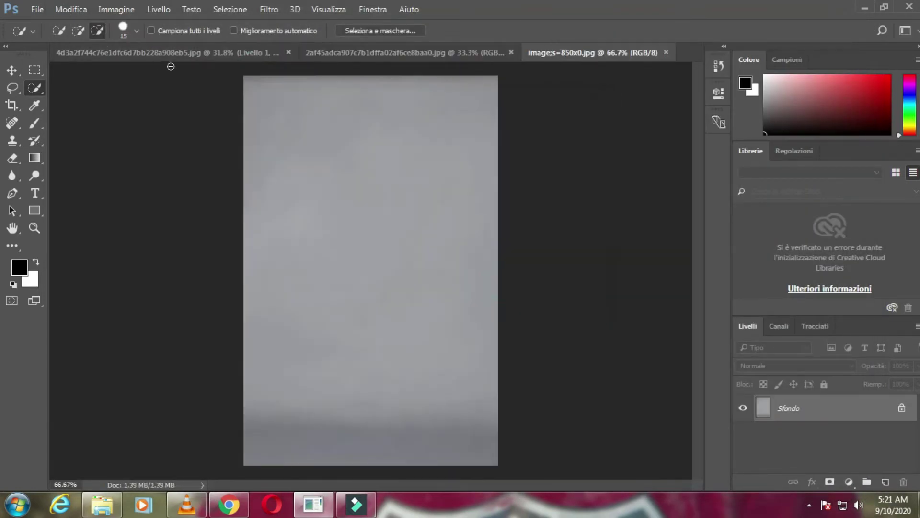
- Copy the grey backdrop image into the portrait document as a new layer
left_click(161, 52)
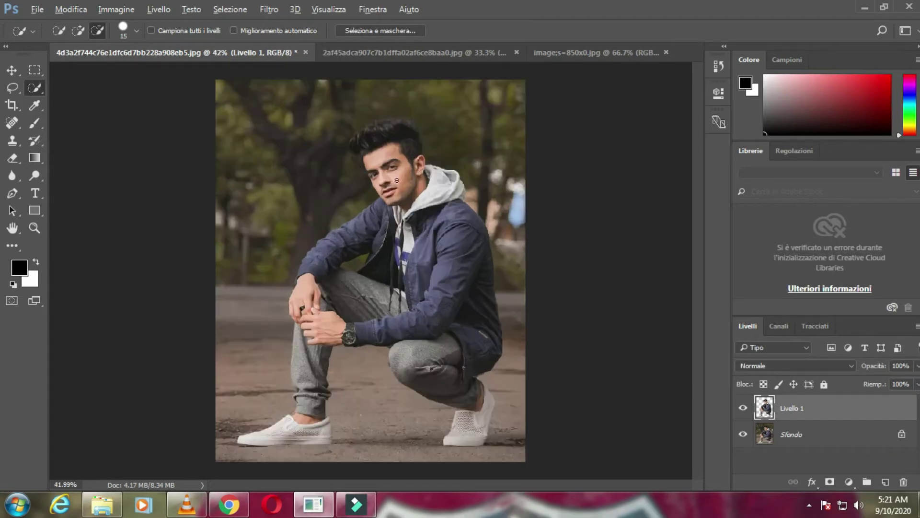
left_click(612, 52)
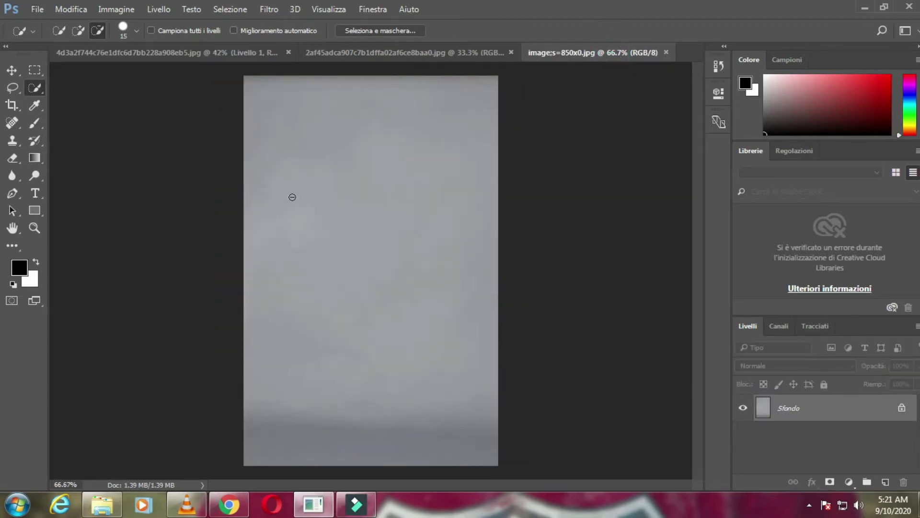
left_click_drag(307, 191, 402, 205)
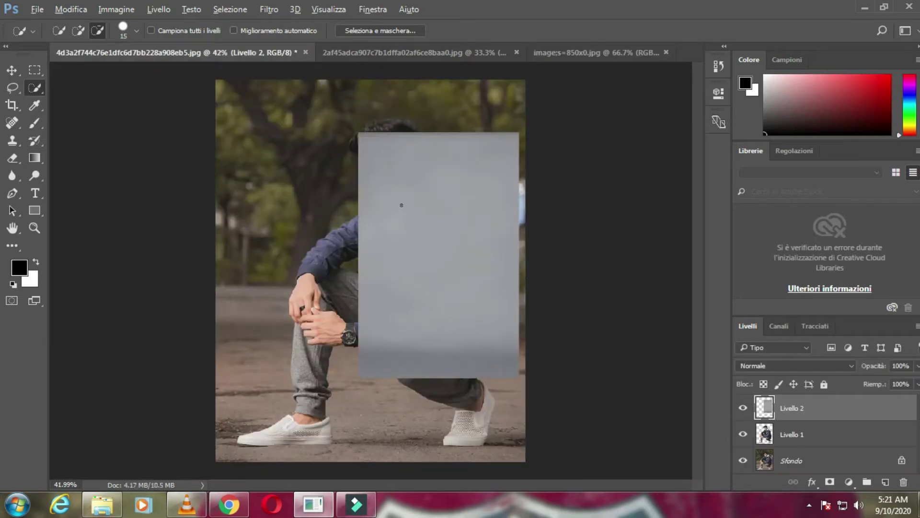
- Place the grey backdrop layer beneath the cutout and stretch it to about 193% wide and 200% high, covering the canvas
scroll(403, 204, "down", 3)
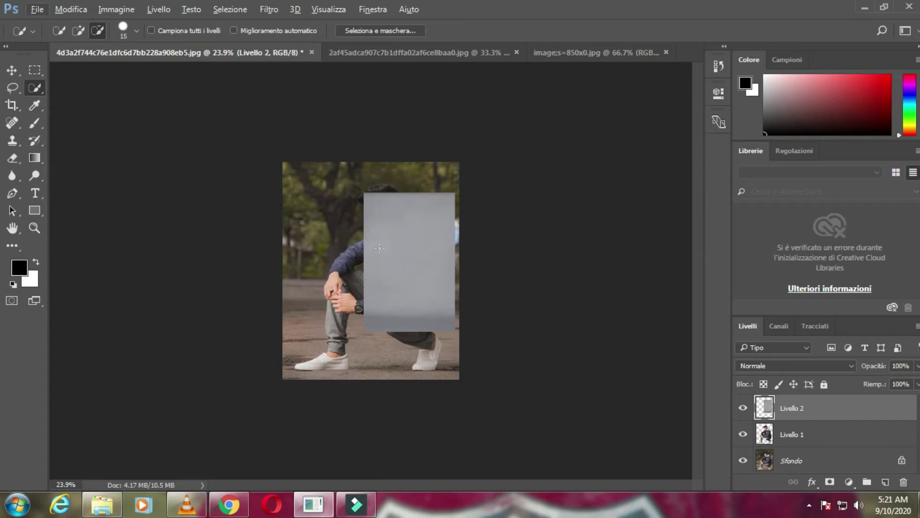
scroll(489, 217, "down", 1)
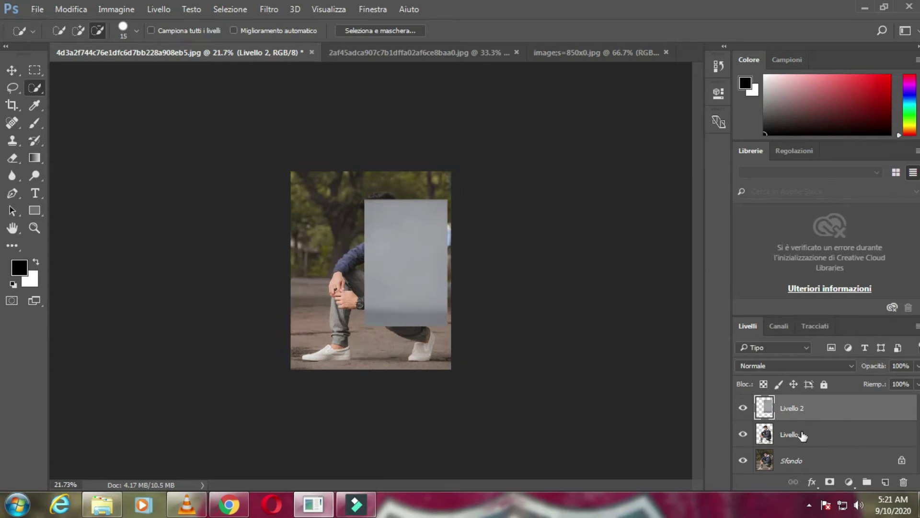
left_click_drag(789, 409, 786, 440)
left_click(779, 383)
key("ctrl+t")
left_click_drag(395, 223, 321, 194)
left_click_drag(330, 299, 332, 369)
left_click_drag(375, 270, 455, 266)
left_click_drag(371, 171, 379, 115)
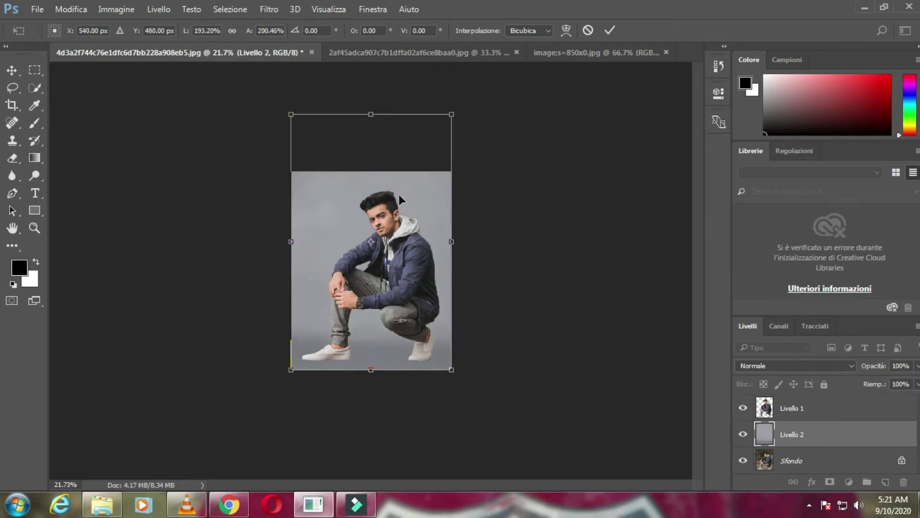
key("Return")
- Extend the canvas upward with the Crop tool to add headroom above the man
key("c")
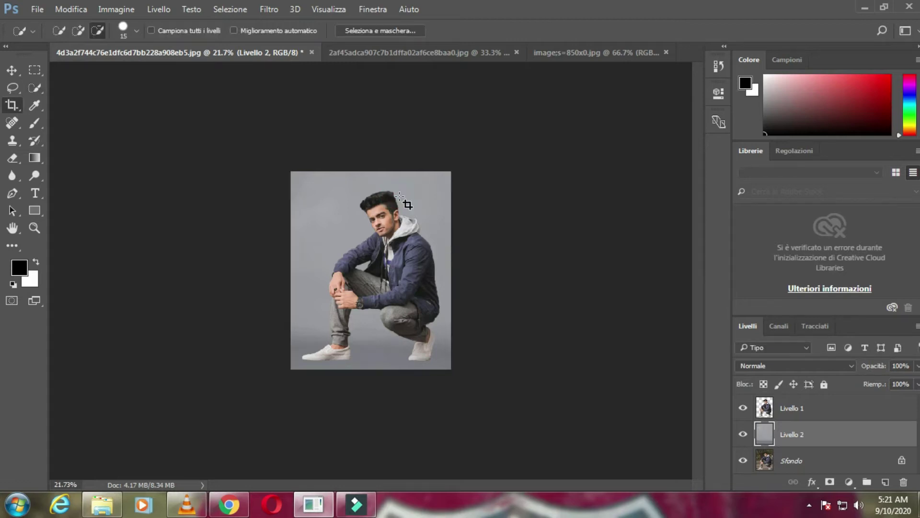
left_click_drag(370, 172, 375, 147)
left_click(374, 143)
key("Return")
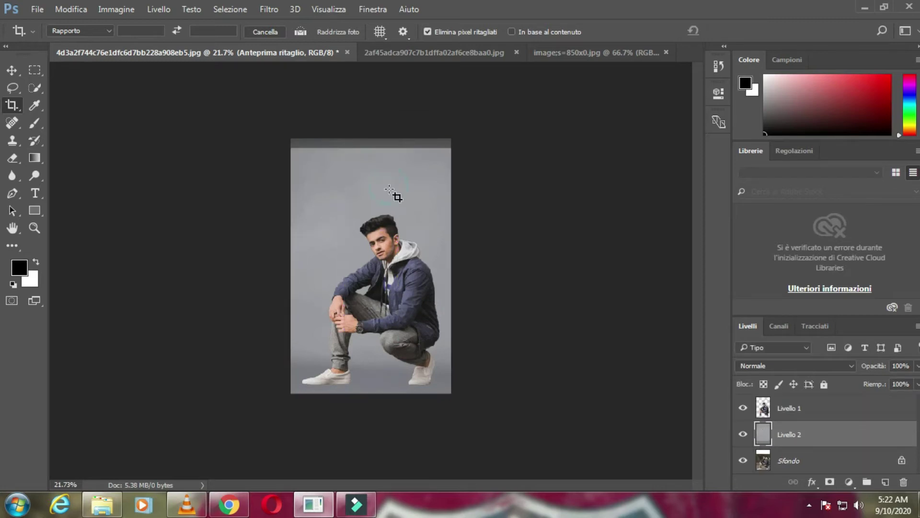
key("ctrl+0")
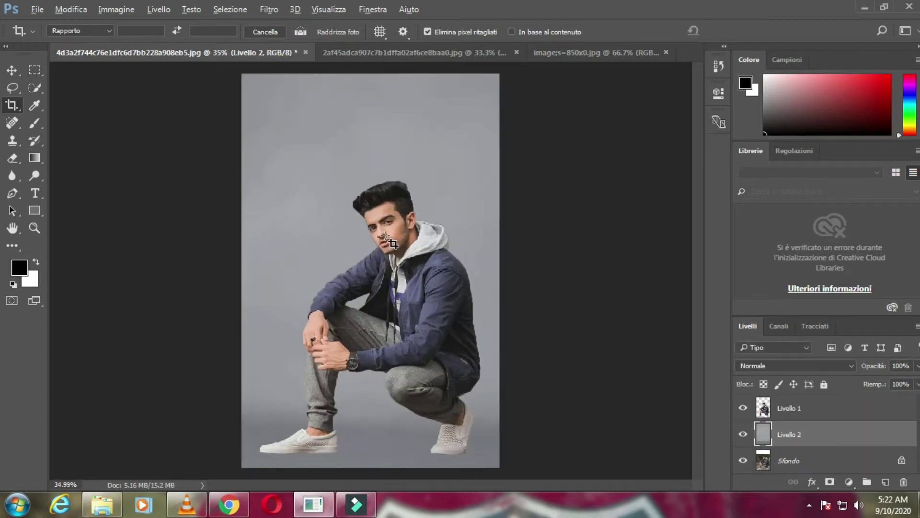
- Delete the original Sfondo layer
scroll(384, 235, "up", 3)
scroll(403, 176, "down", 4)
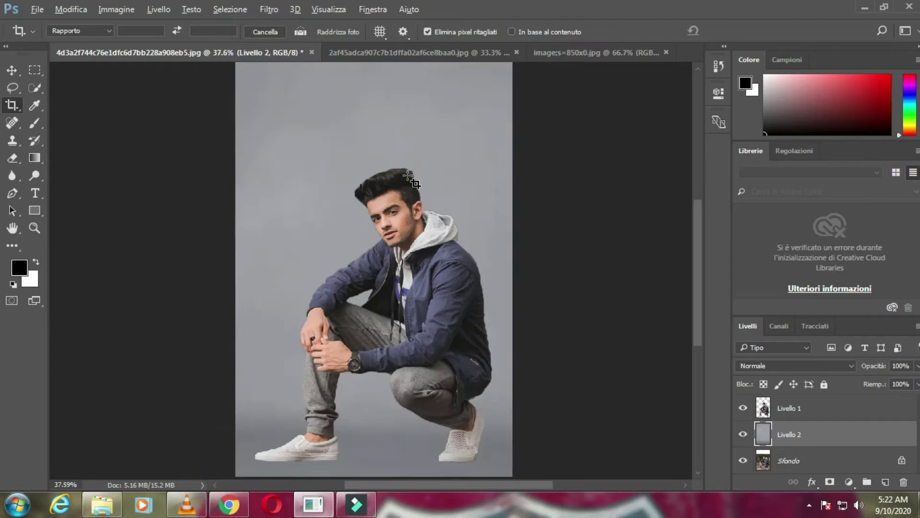
key("alt")
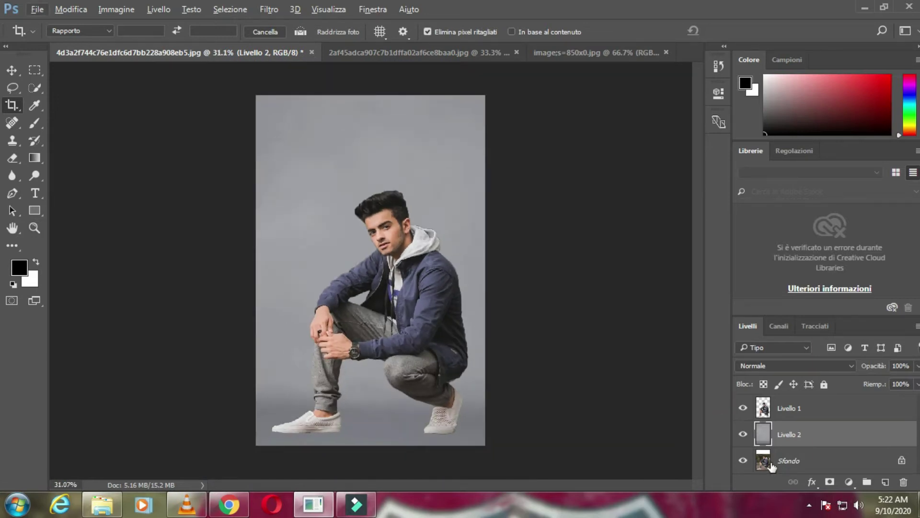
left_click(782, 467)
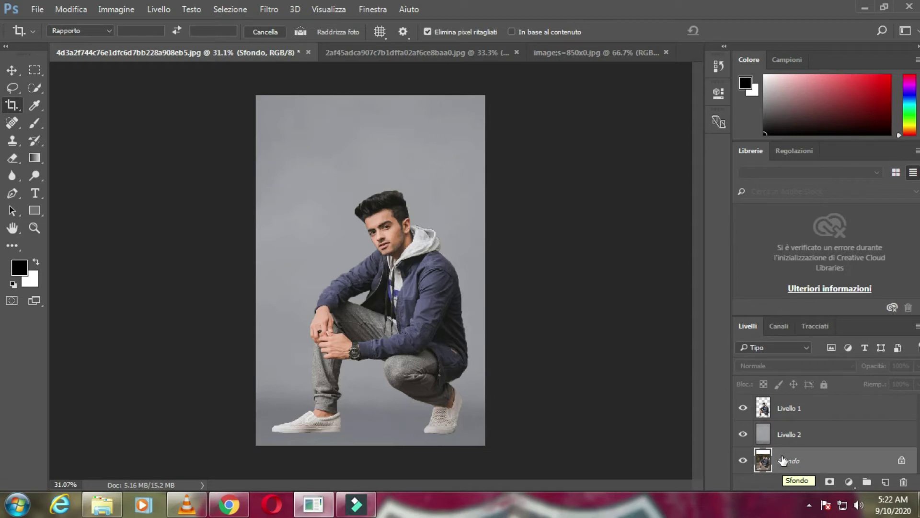
key("Delete")
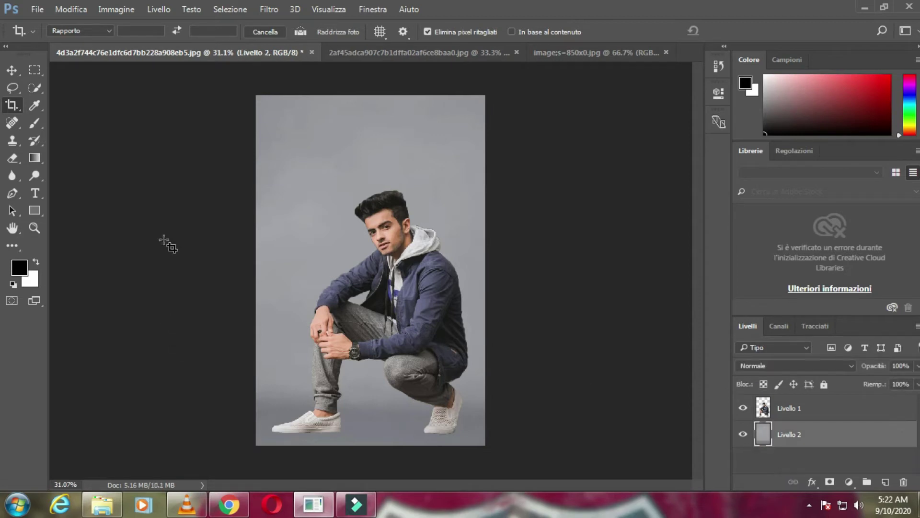
- Copy the CLOSED sign image into the portrait document, between the cutout and the grey backdrop, aligned to the canvas's upper-left corner
left_click(562, 53)
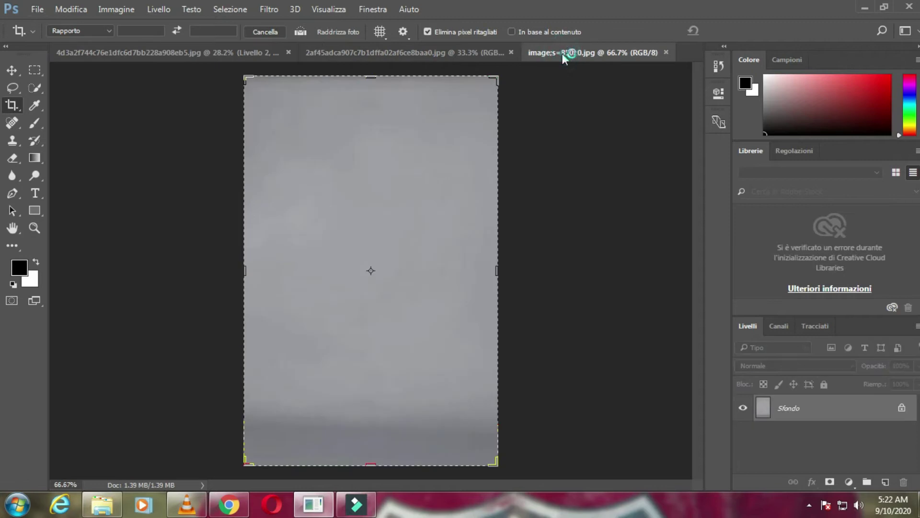
left_click(451, 50)
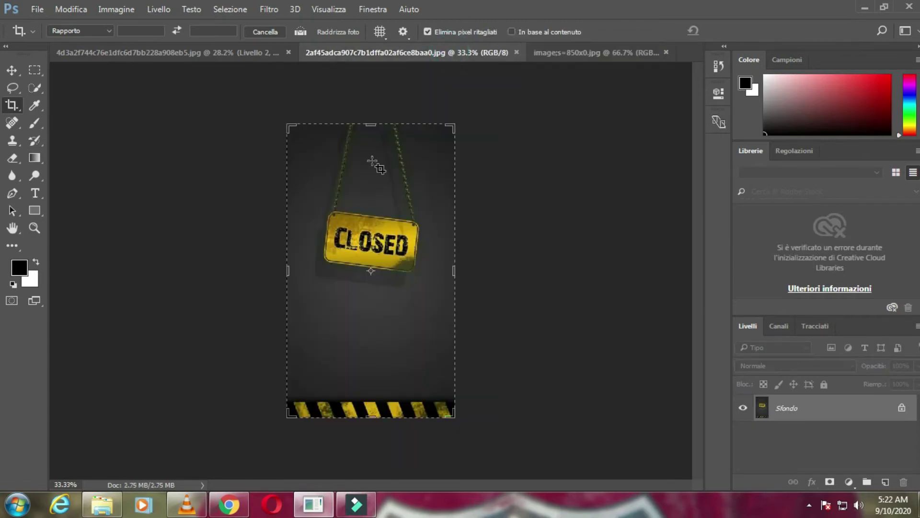
left_click(10, 71)
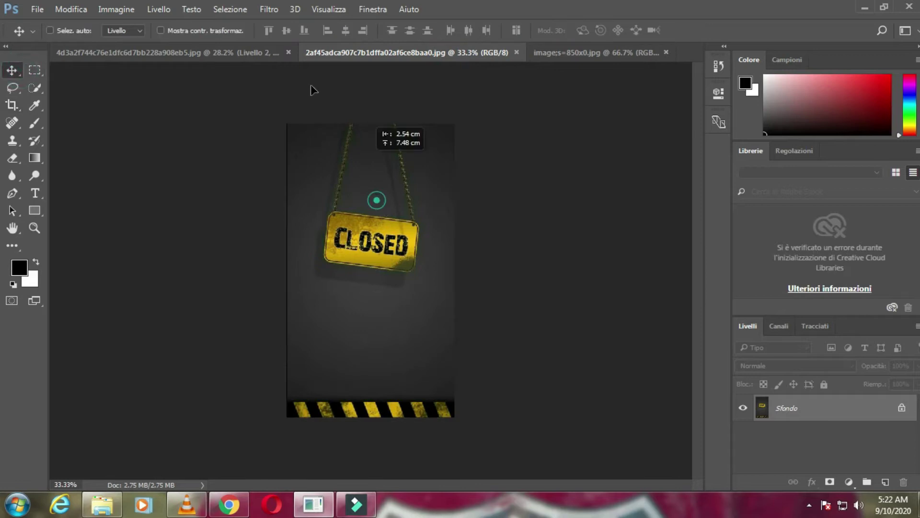
left_click(252, 50)
left_click_drag(252, 50, 343, 149)
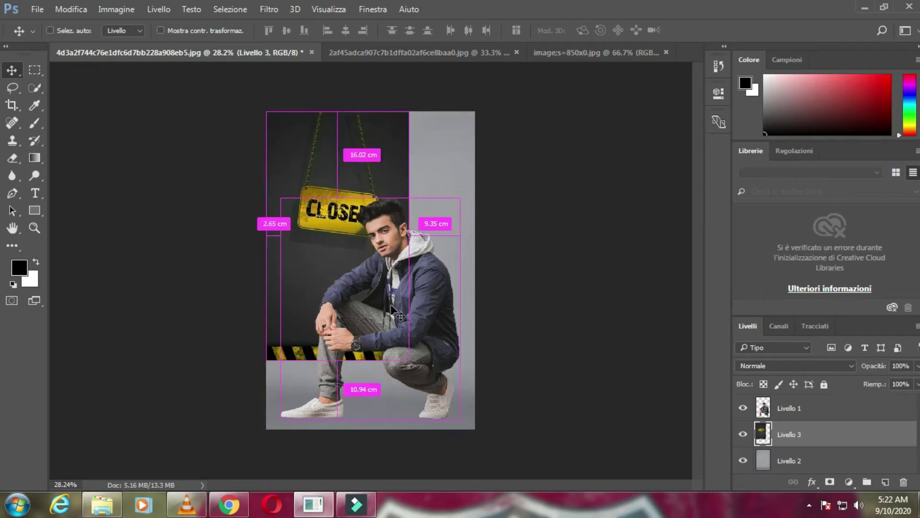
- Scale up the CLOSED sign layer from its lower-right corner until it covers the whole canvas
key("ctrl+t")
left_click_drag(408, 358, 477, 454)
key("Return")
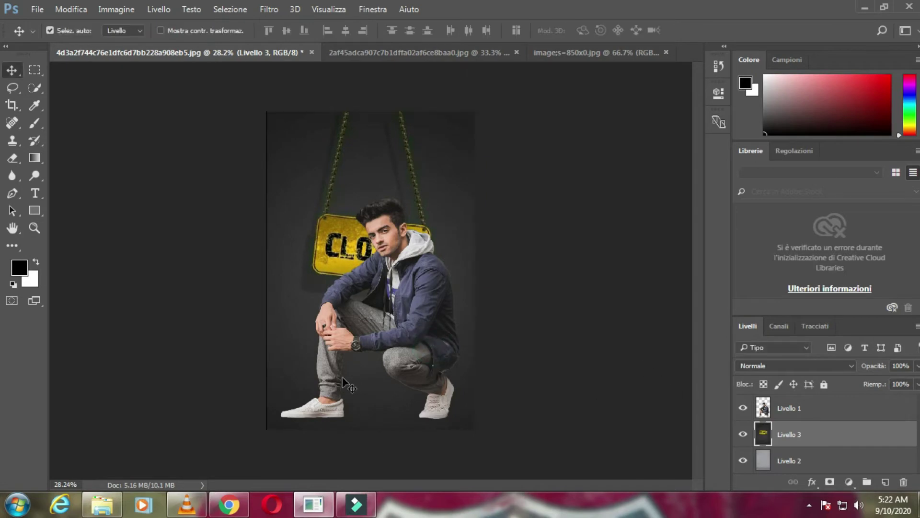
- Crop to the current canvas bounds to discard the striped strip overflowing below the canvas
scroll(290, 325, "down", 2)
key("c")
left_click(363, 290)
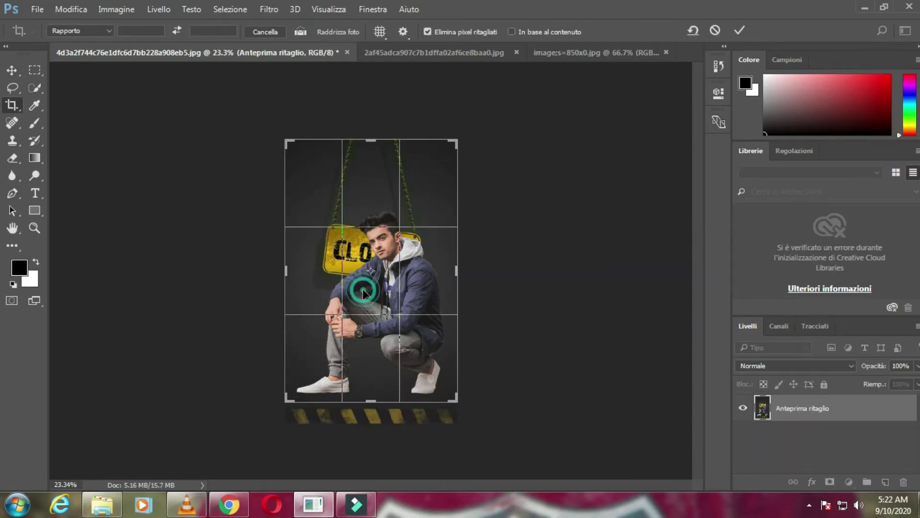
key("Return")
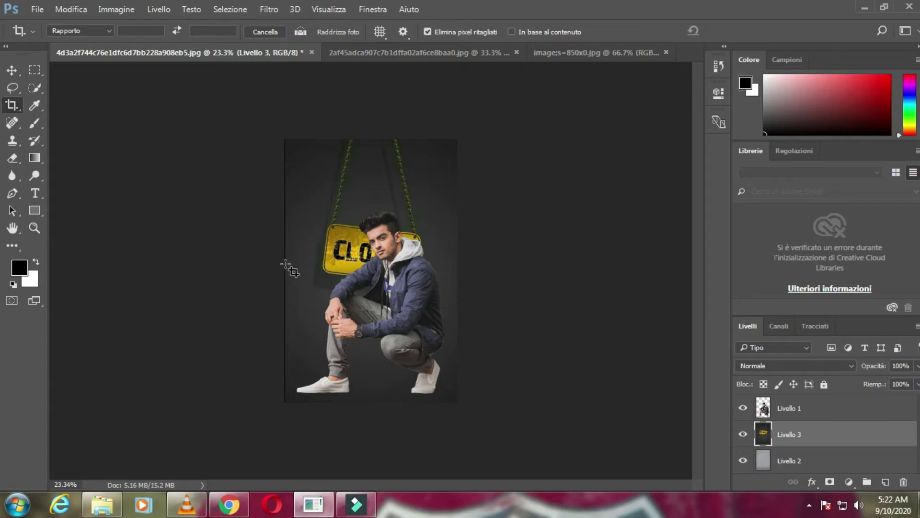
- Compare several blend modes on the CLOSED sign layer Livello 3 and apply Luce intensa
scroll(309, 254, "up", 2)
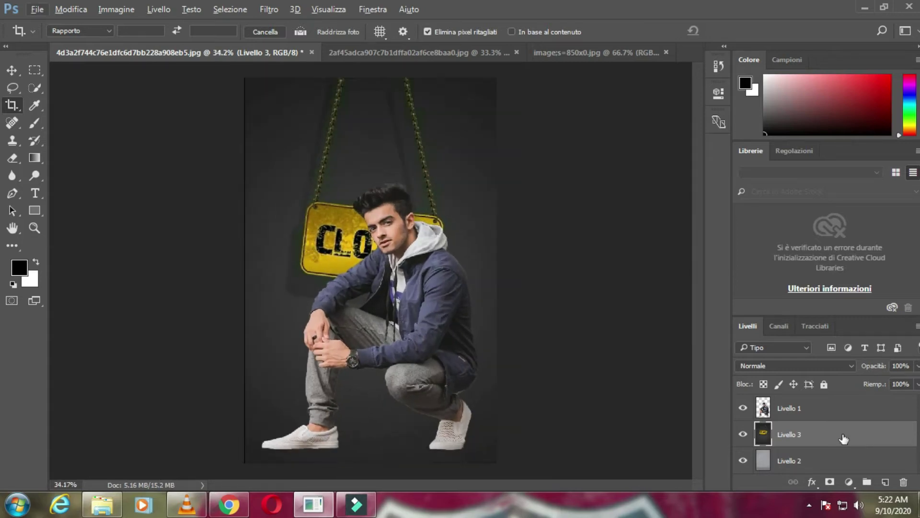
left_click(828, 364)
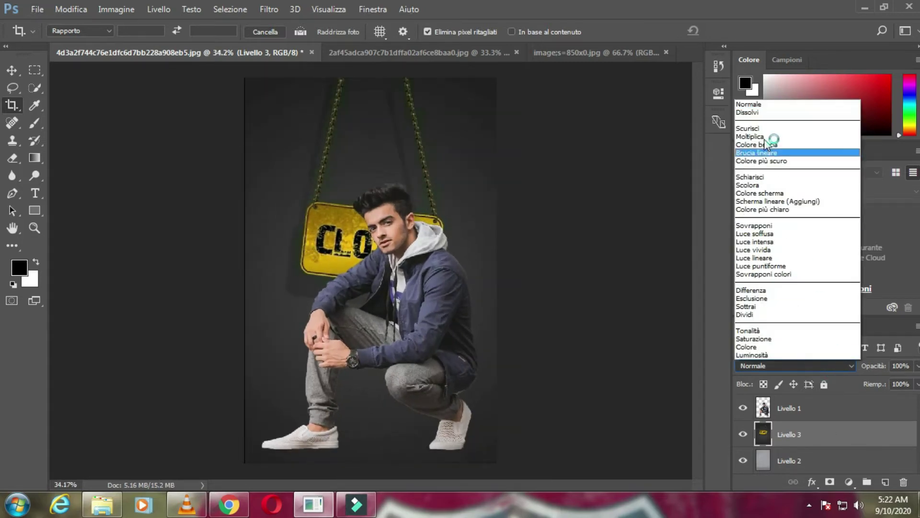
left_click(762, 113)
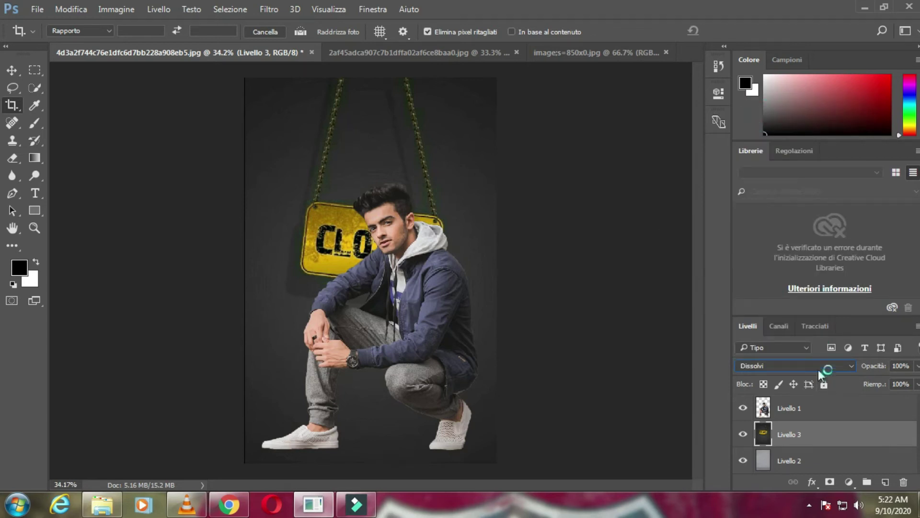
left_click(820, 369)
left_click(780, 249)
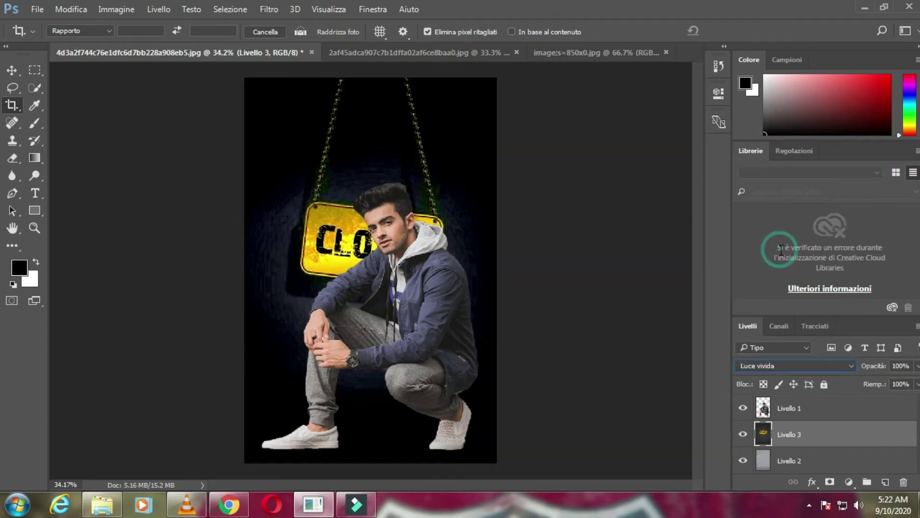
key("Down")
key("Down")
key("Down")
key("Up")
key("Up")
key("Up")
key("Up")
key("Up")
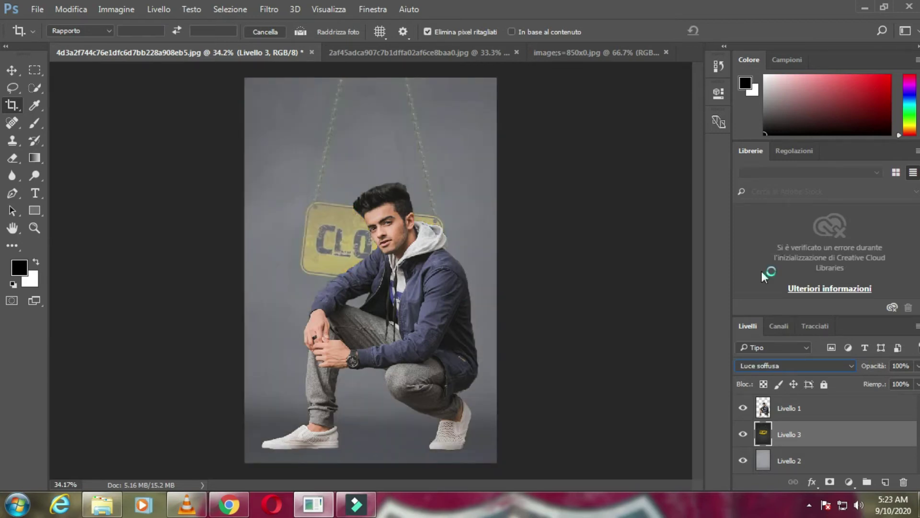
key("Down")
- Set the CLOSED sign layer's fill to 69% and its opacity to 100%
mouse_move(880, 389)
left_mouse_down()
mouse_move(860, 389)
mouse_move(875, 367)
mouse_move(869, 375)
left_mouse_up()
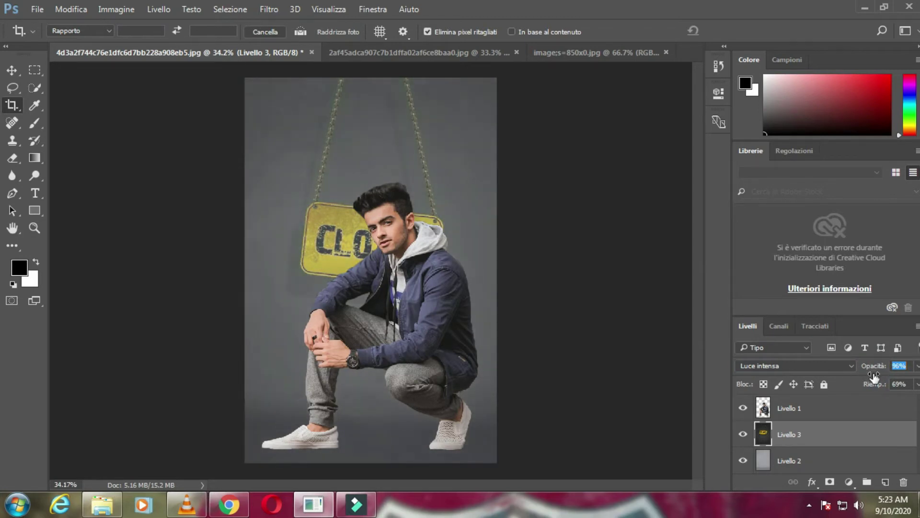
left_click_drag(868, 377, 869, 377)
left_click_drag(880, 379, 908, 370)
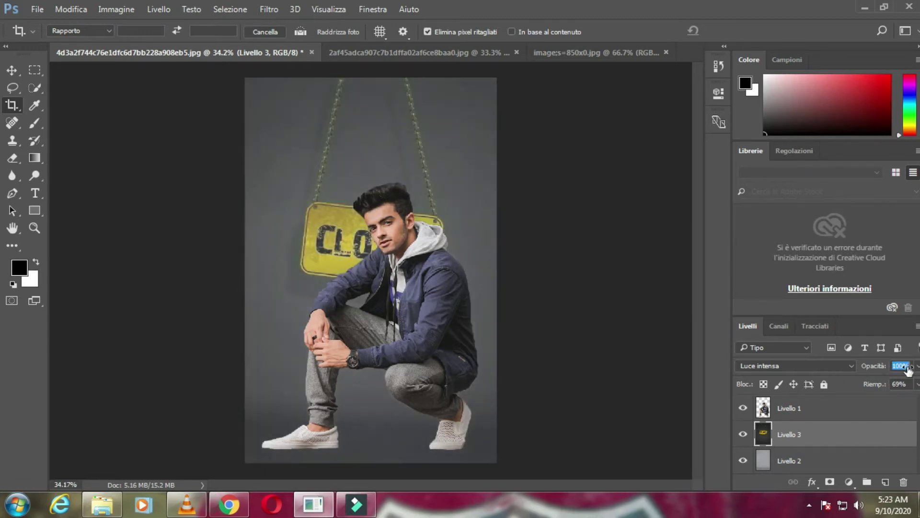
- Darken the grey backdrop layer Livello 2 with a Levels adjustment, setting the midtone input to 0.61
left_click(774, 461)
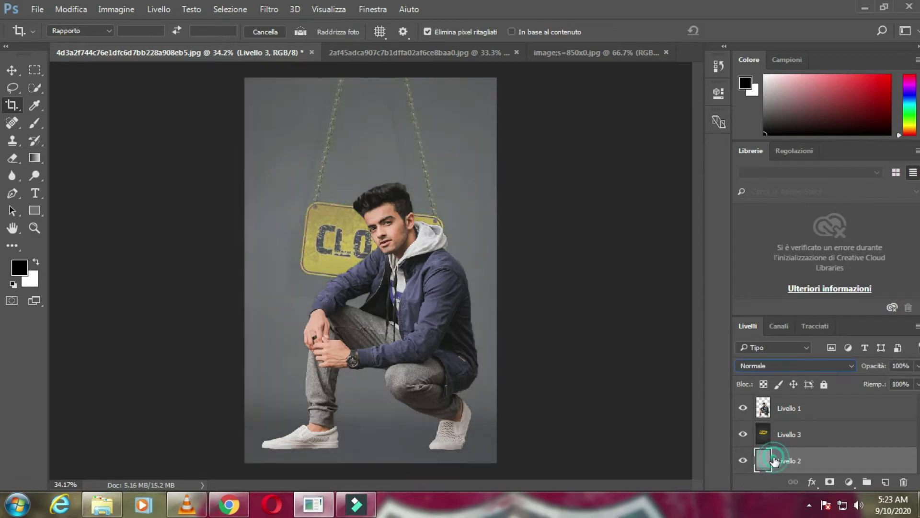
key("ctrl+l")
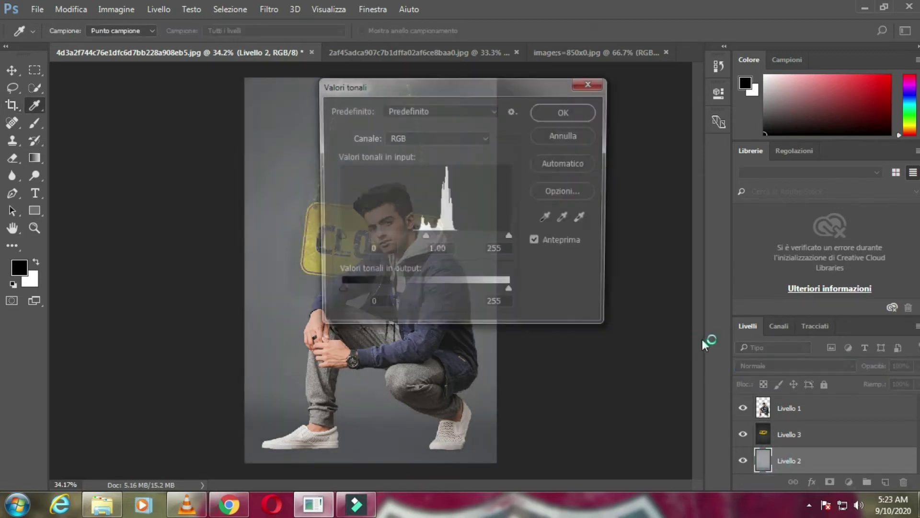
left_click_drag(471, 88, 788, 121)
left_click_drag(715, 262, 743, 263)
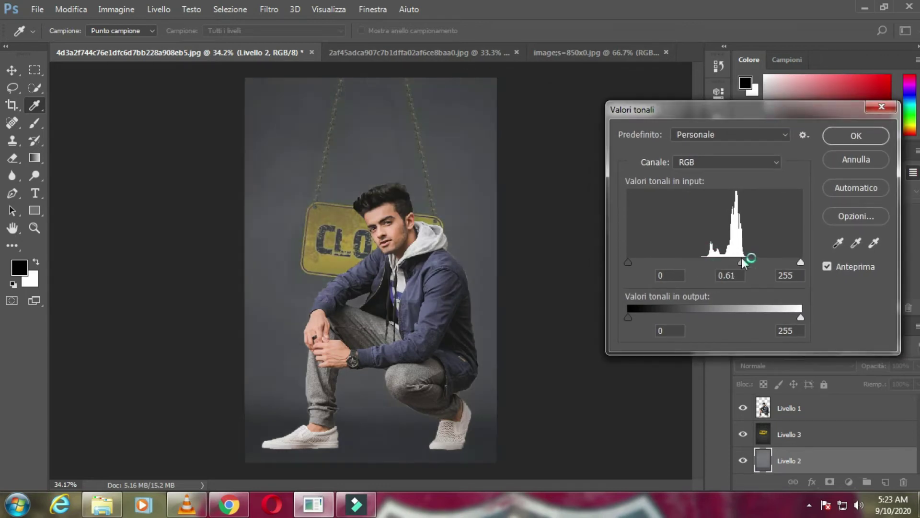
key("Return")
key("c")
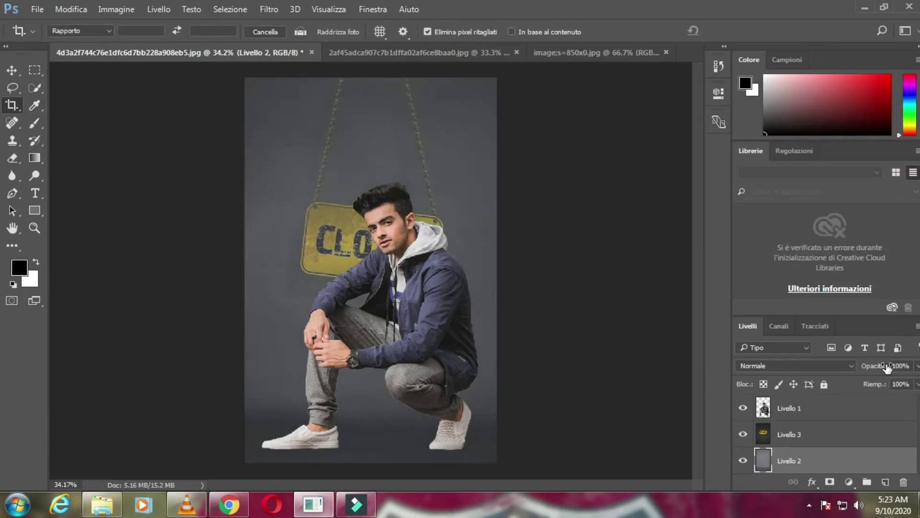
left_click_drag(874, 367, 909, 378)
- Lower the opacity of the CLOSED sign layer Livello 3 to 73%
left_click(792, 434)
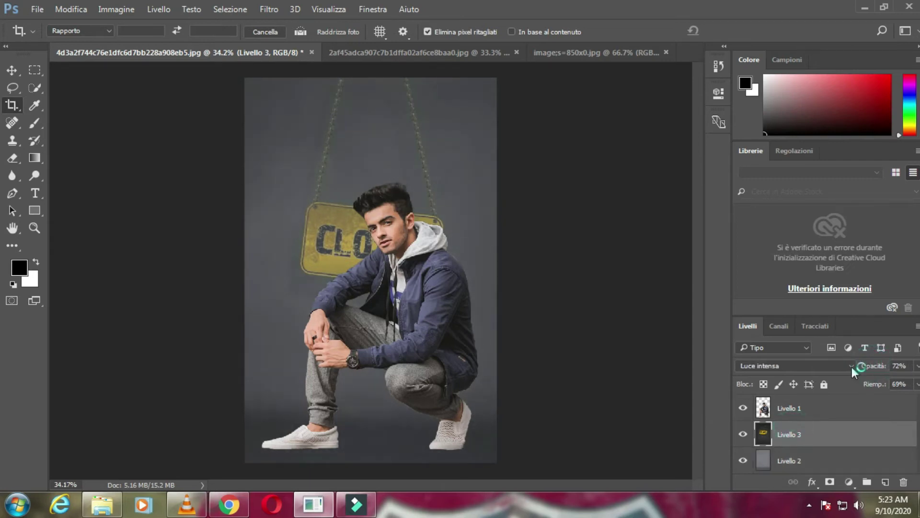
left_click_drag(858, 367, 895, 369)
left_click_drag(2, 379, 898, 379)
- Place the smiley graffiti image de70639ca0b5292425dda6c2c6bb3455 from the background\indoor folder into the portrait document
left_click(102, 504)
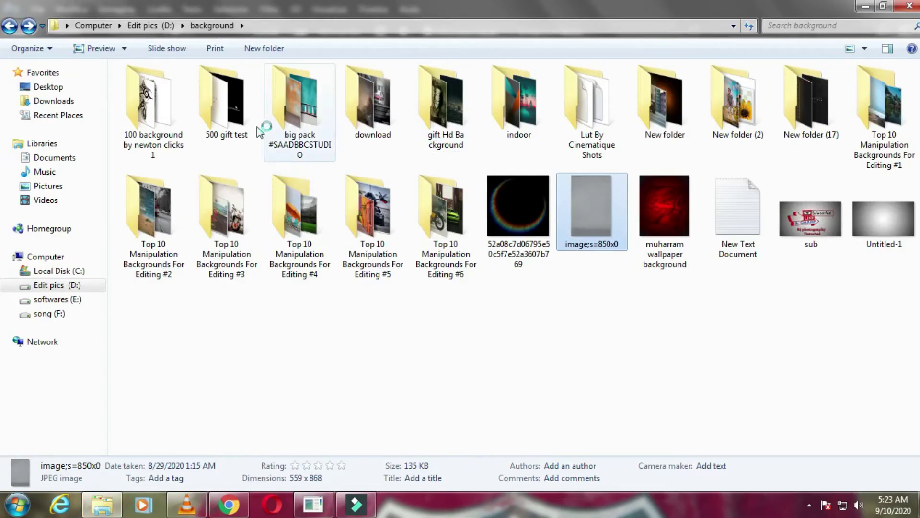
double_click(515, 101)
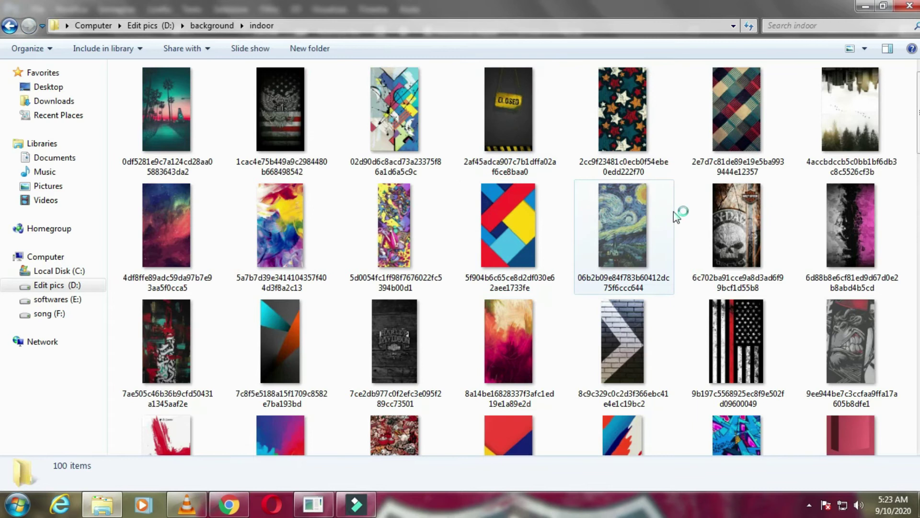
scroll(680, 213, "down", 10)
scroll(491, 194, "down", 5)
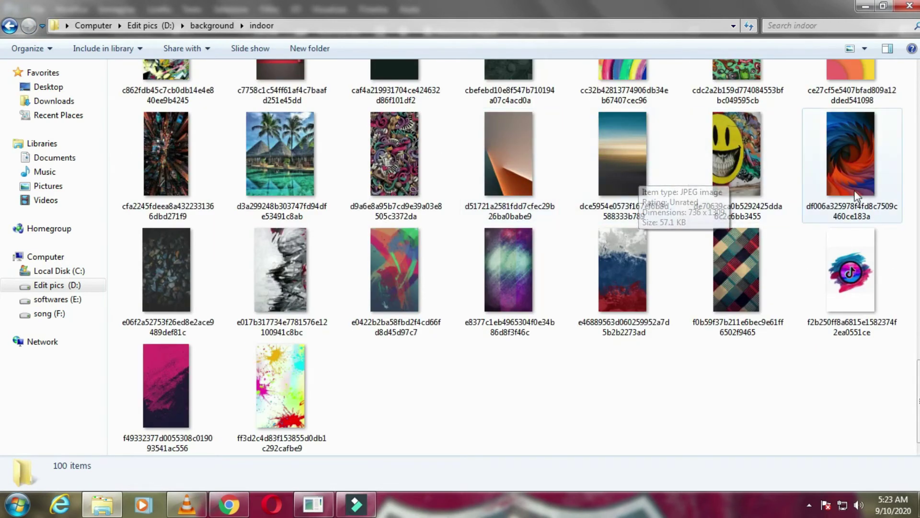
left_click_drag(734, 167, 410, 274)
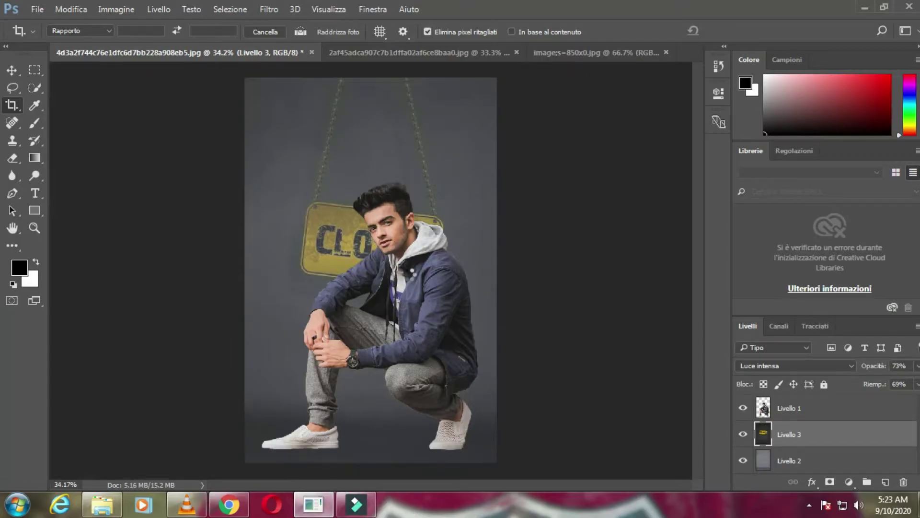
key("Return")
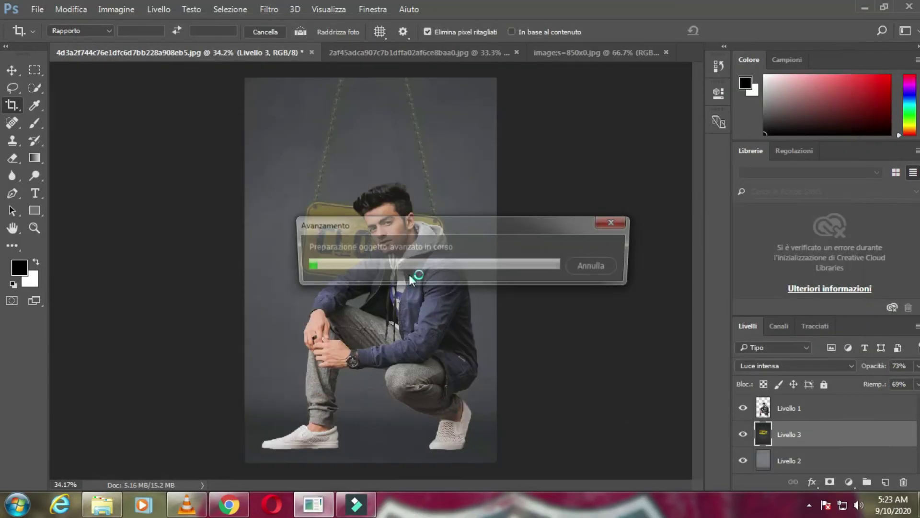
- Scale the placed graffiti image to 618.77% width across the canvas and stretch it upward to 718.65% height
left_click_drag(383, 280, 497, 469)
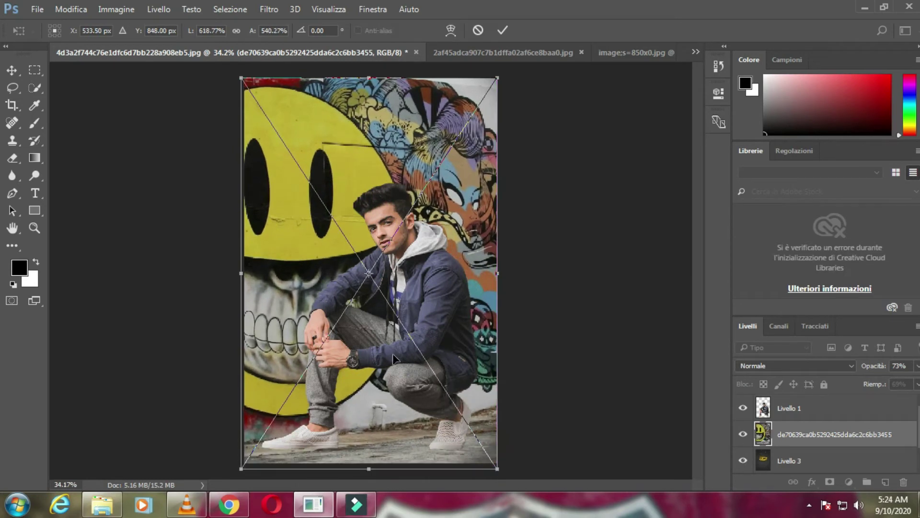
key("ctrl+minus")
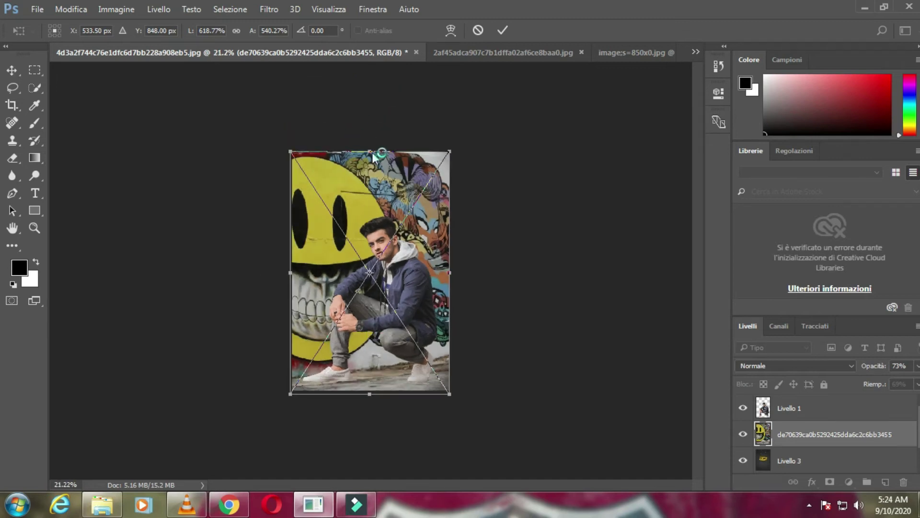
left_click_drag(370, 150, 370, 71)
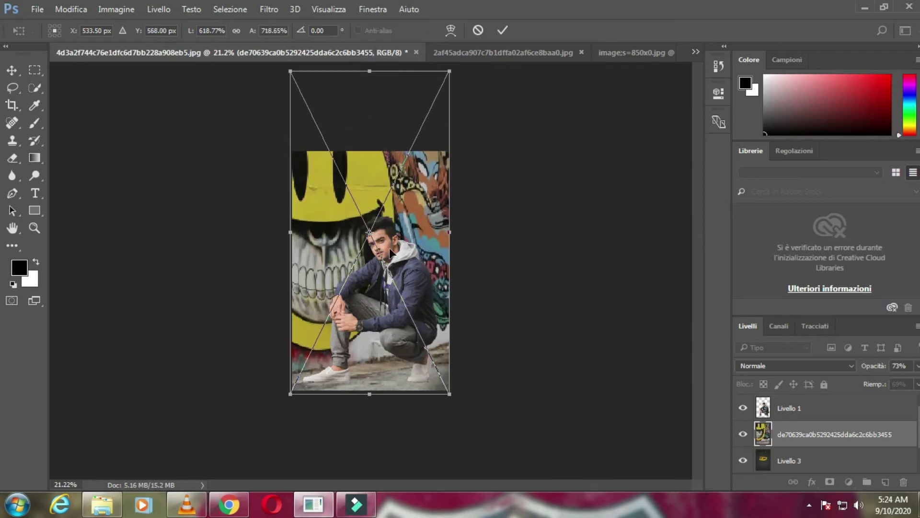
key("Return")
- Hide the CLOSED sign layer Livello 3 and rasterize the smiley graffiti layer
scroll(386, 250, "down", 3)
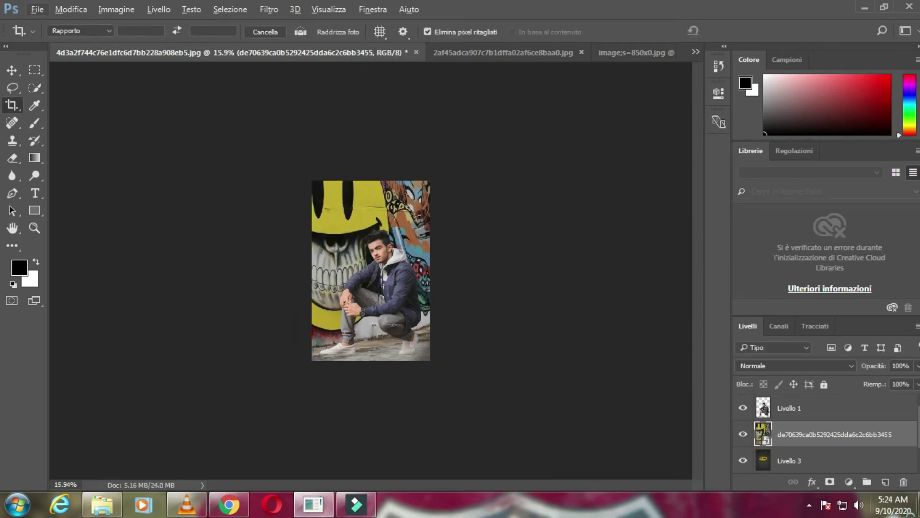
left_click(743, 460)
scroll(304, 294, "up", 3)
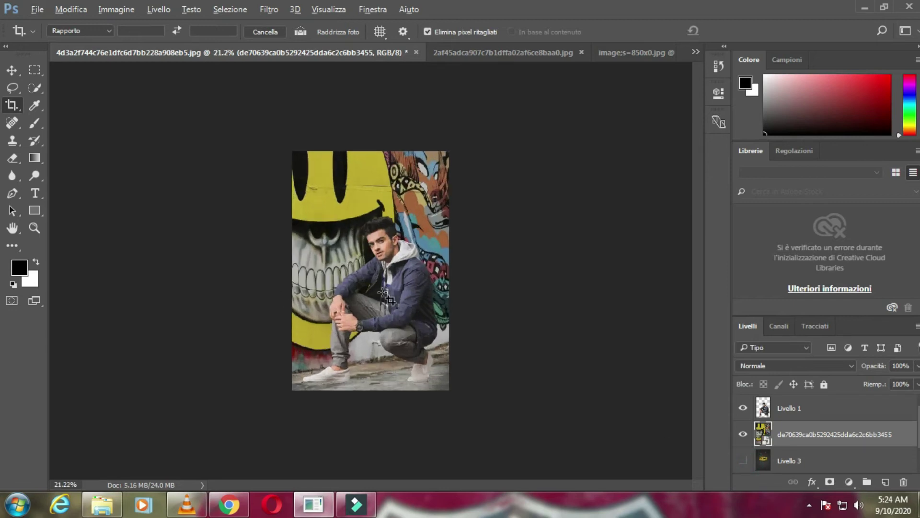
scroll(386, 297, "up", 2)
left_click(12, 156)
left_click(283, 220)
key("Return")
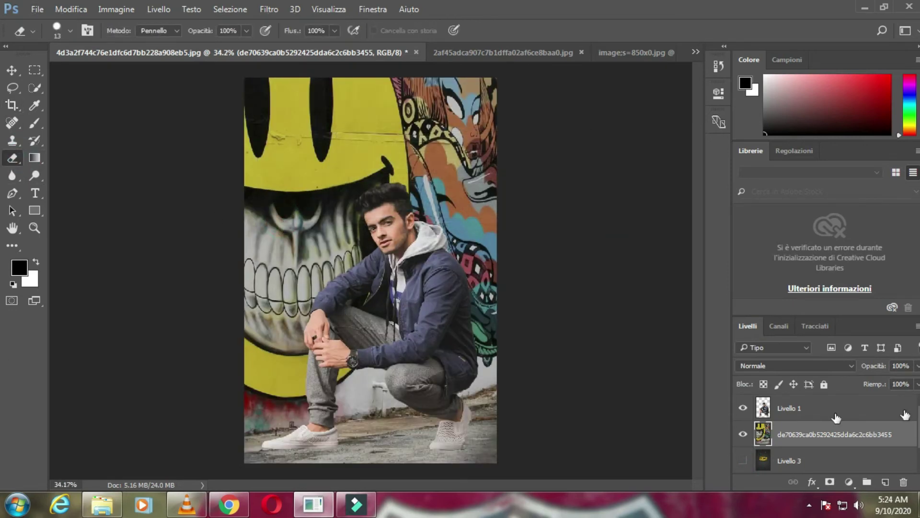
- Compare several blend modes on the smiley graffiti layer and apply Luce vivida
left_click(798, 364)
left_click(767, 242)
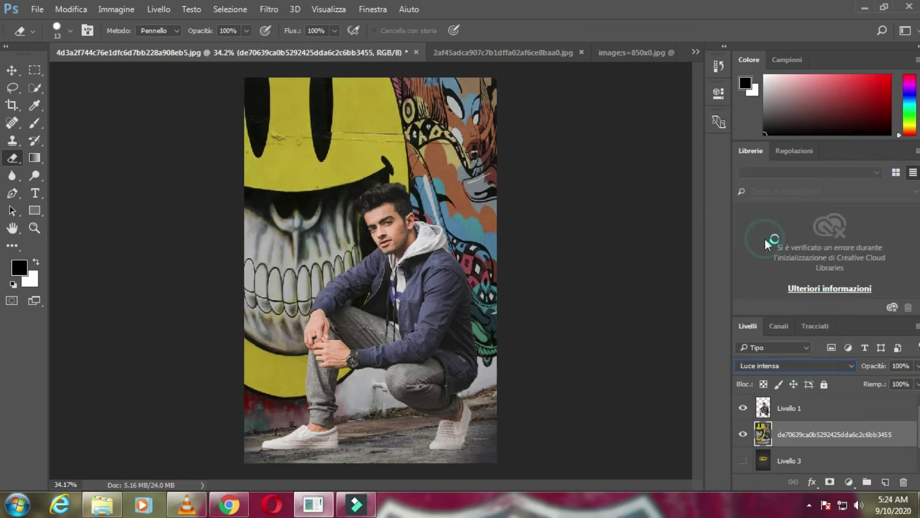
key("Down")
key("Down")
key("Down")
key("Down")
key("Down")
key("Down")
key("Down")
key("Up")
key("Up")
key("Up")
key("Up")
key("Up")
key("Up")
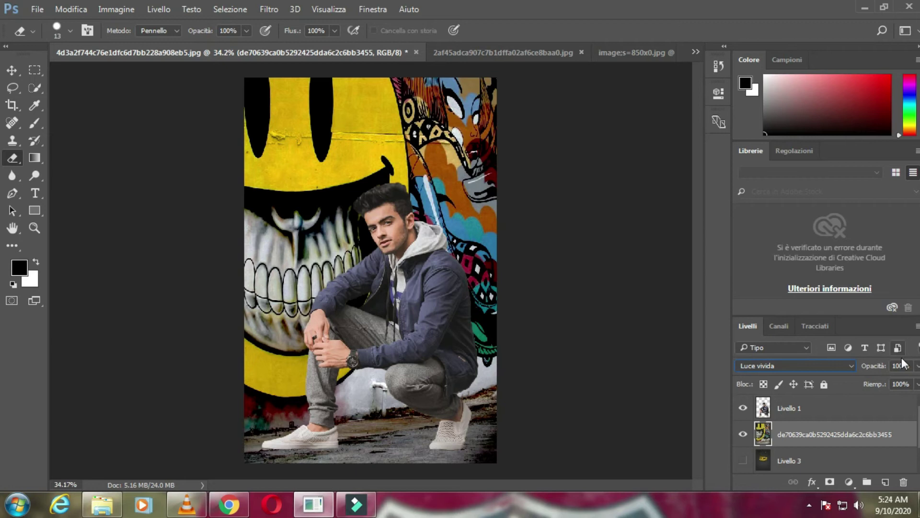
- Set the graffiti layer's fill to 43%, opacity to 87% and blend mode to Sovrapponi, comparing it with Luce soffusa
mouse_move(877, 384)
left_mouse_down()
mouse_move(834, 383)
mouse_move(870, 367)
mouse_move(853, 369)
mouse_move(858, 384)
mouse_move(883, 385)
left_mouse_up()
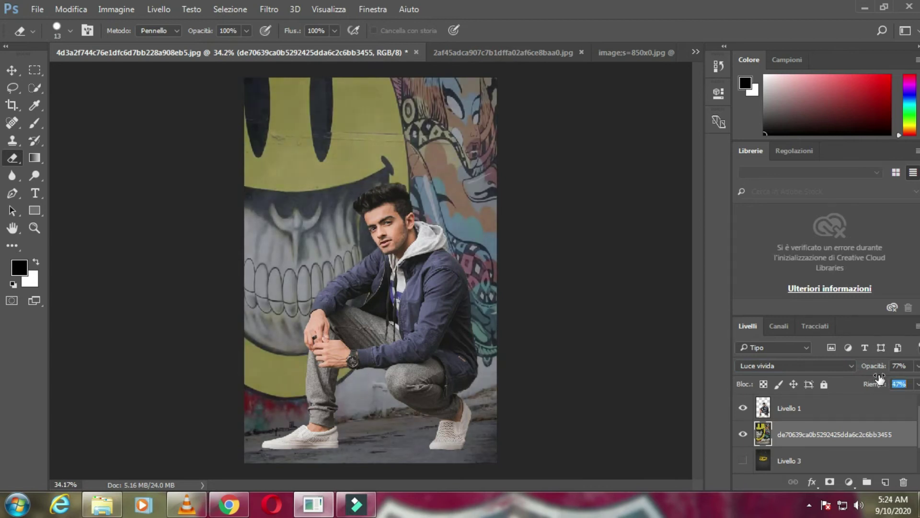
mouse_move(879, 379)
left_mouse_down()
mouse_move(873, 368)
mouse_move(894, 370)
left_mouse_up()
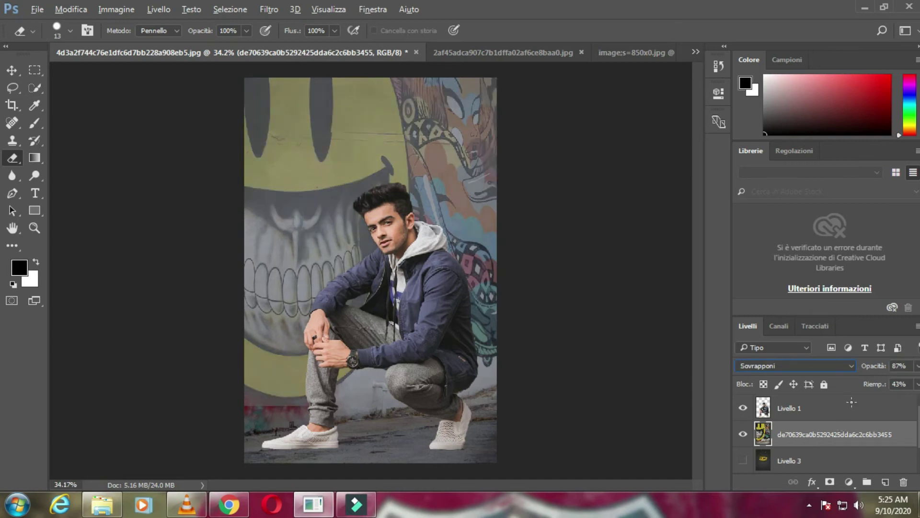
scroll(817, 361, "down", 1)
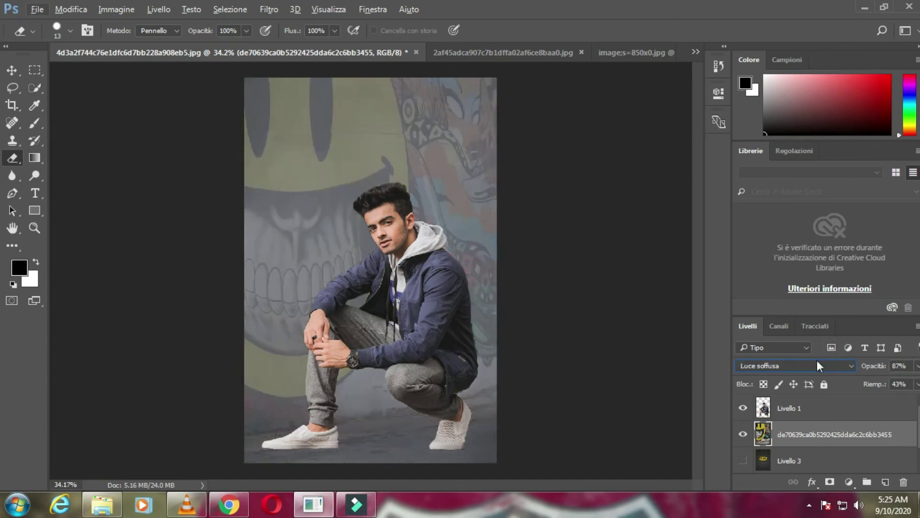
scroll(819, 361, "down", 1)
scroll(819, 362, "up", 1)
scroll(819, 362, "up", 1)
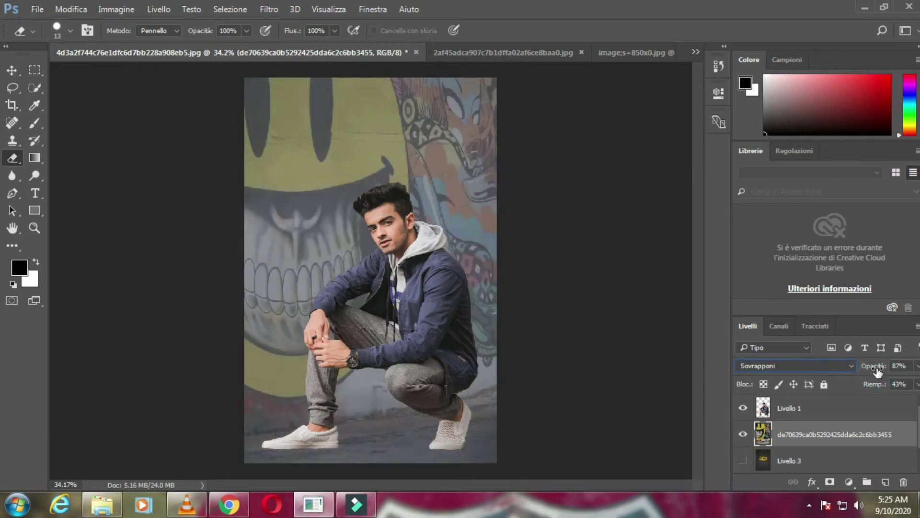
- Make the CLOSED sign layer Livello 3 visible again and lower its opacity to 0%
left_click(787, 411)
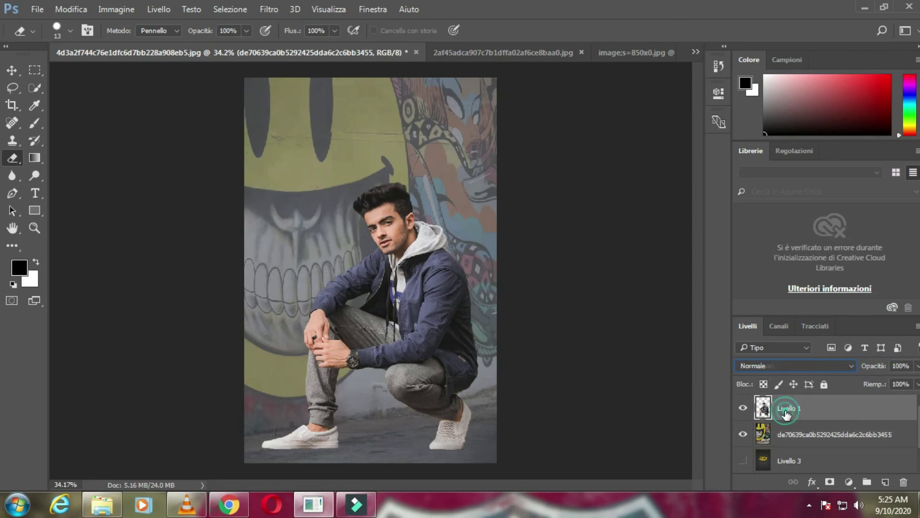
left_click(777, 460)
left_click(744, 461)
left_click(744, 461)
left_click(744, 461)
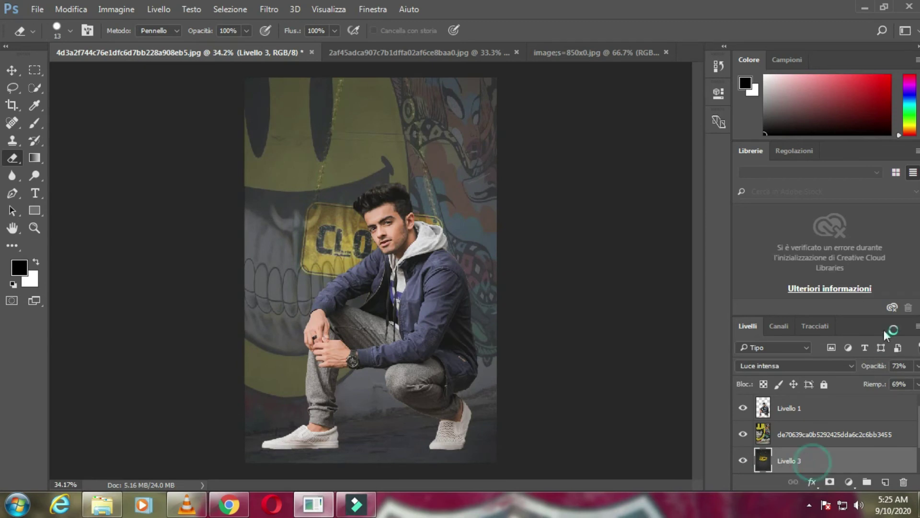
left_click_drag(873, 365, 853, 382)
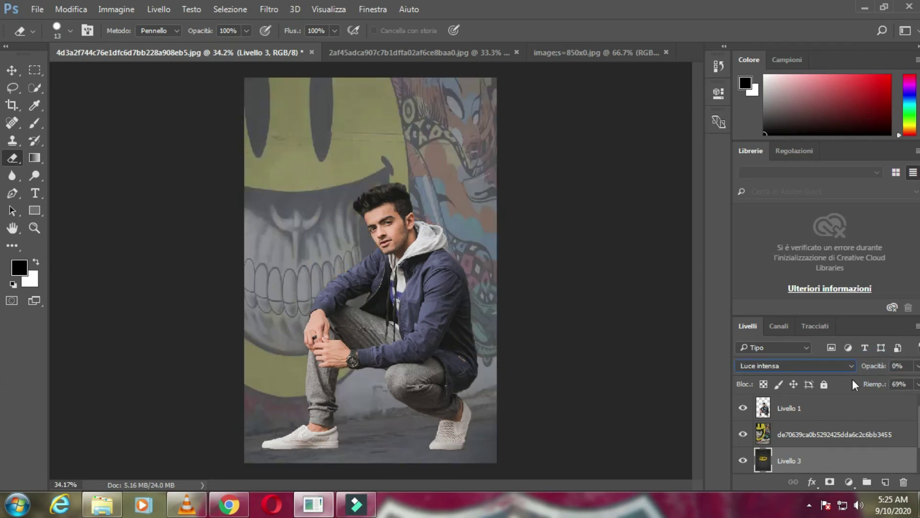
- Add a new empty layer directly above the man's cutout layer Livello 1
left_click(778, 412)
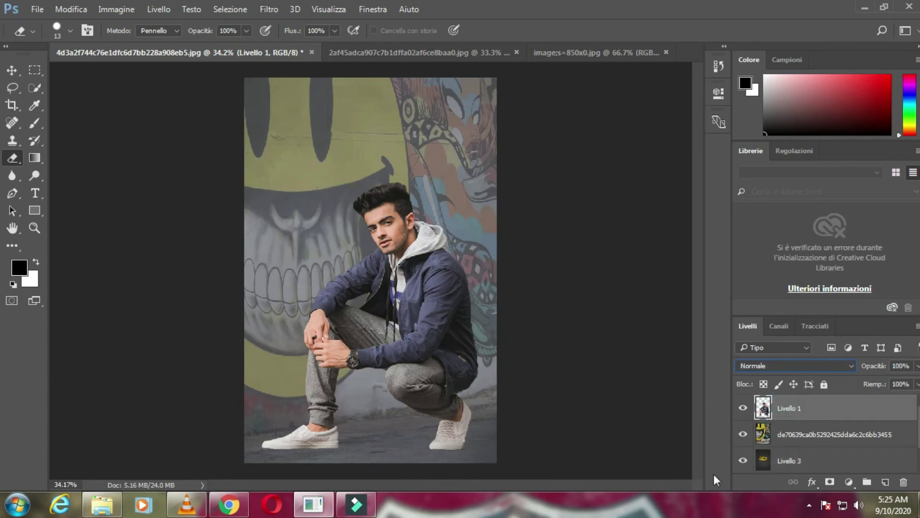
left_click(783, 431)
left_click(788, 411)
left_click(821, 400)
left_click(12, 70)
scroll(229, 235, "up", 1)
key("alt")
scroll(422, 305, "down", 2)
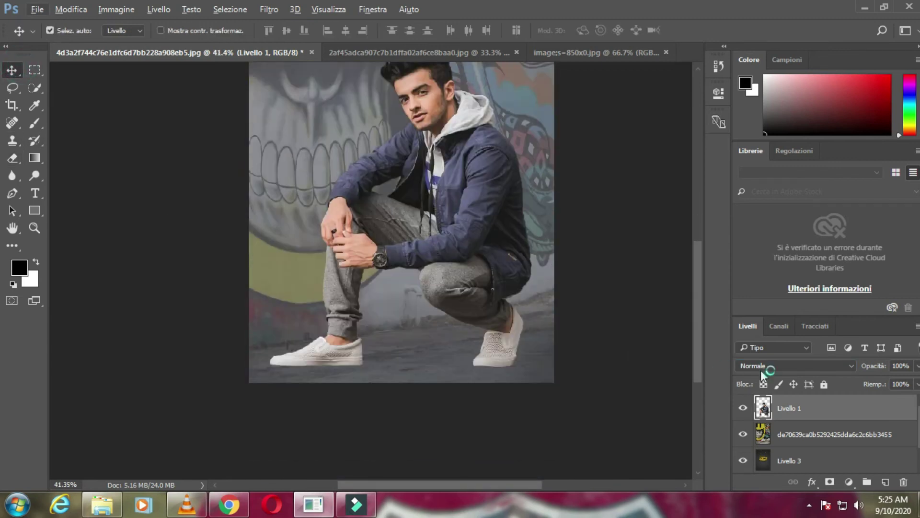
left_click(886, 483)
scroll(304, 345, "up", 4)
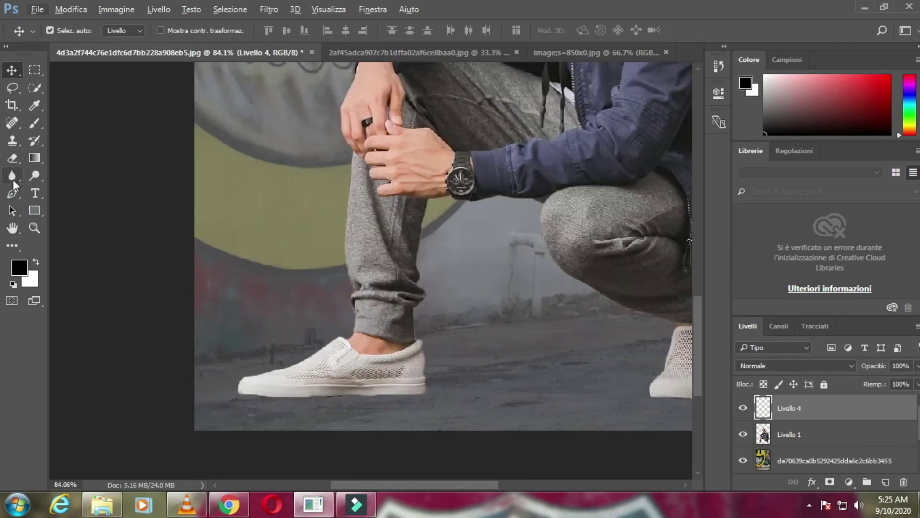
- Paint black shadow strips along the soles of both shoes on Livello 4 with a soft 45 px brush
left_click(13, 158)
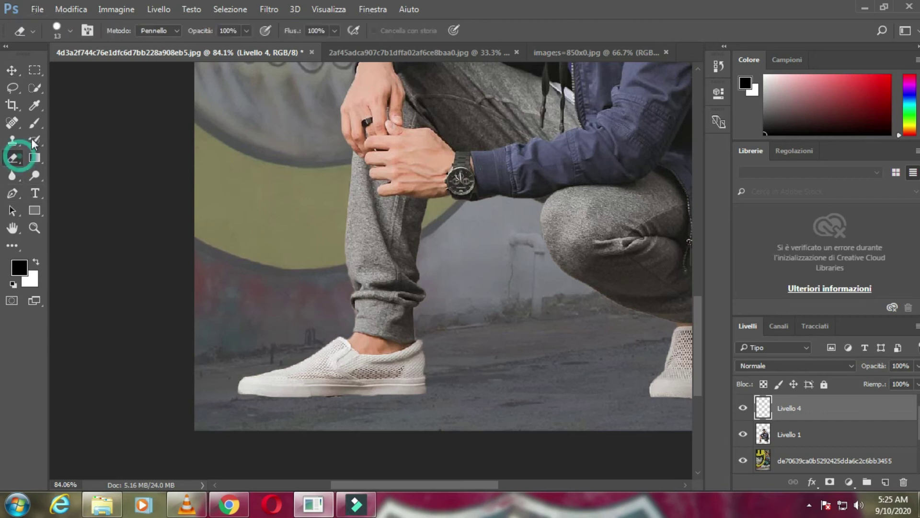
right_click(32, 126)
left_click(62, 123)
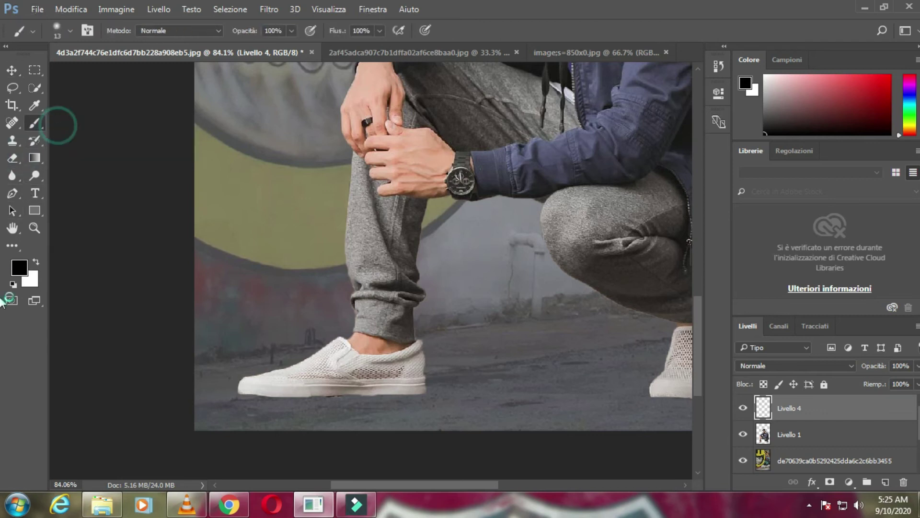
left_click(18, 268)
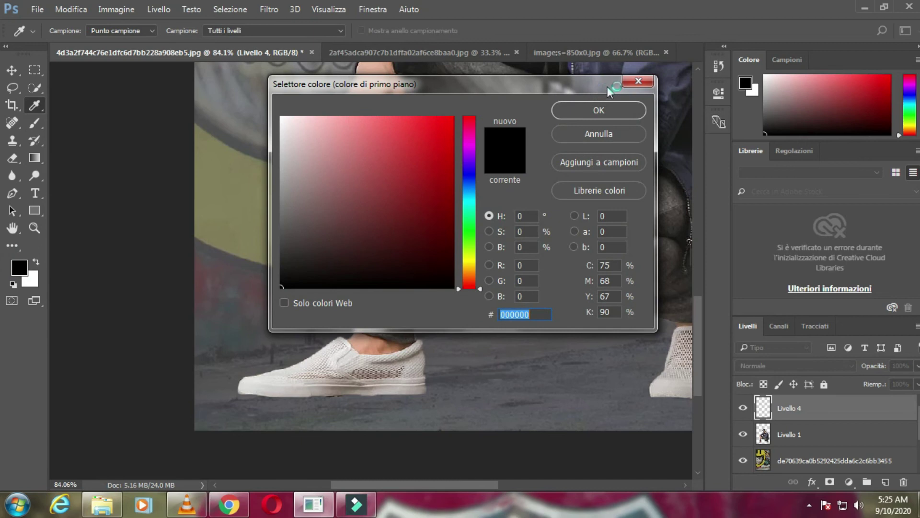
left_click(617, 109)
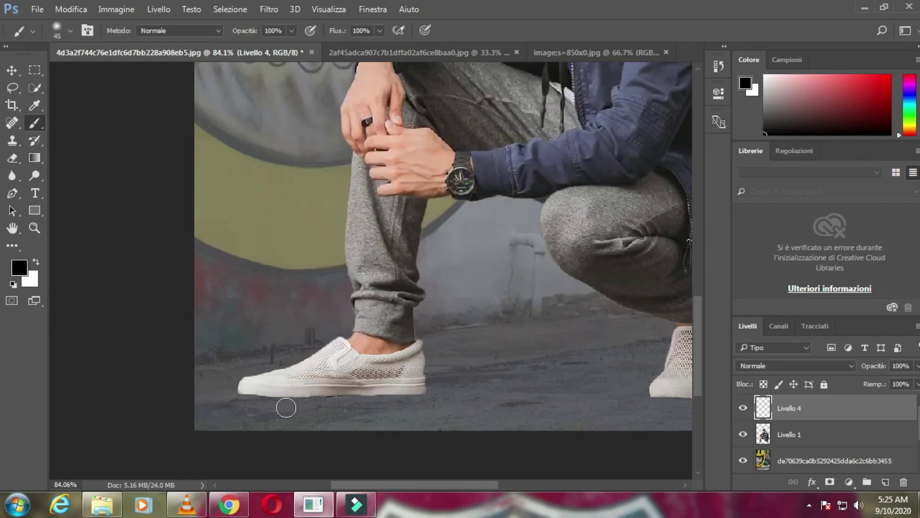
mouse_move(245, 392)
left_mouse_down()
mouse_move(425, 388)
mouse_move(242, 387)
left_mouse_up()
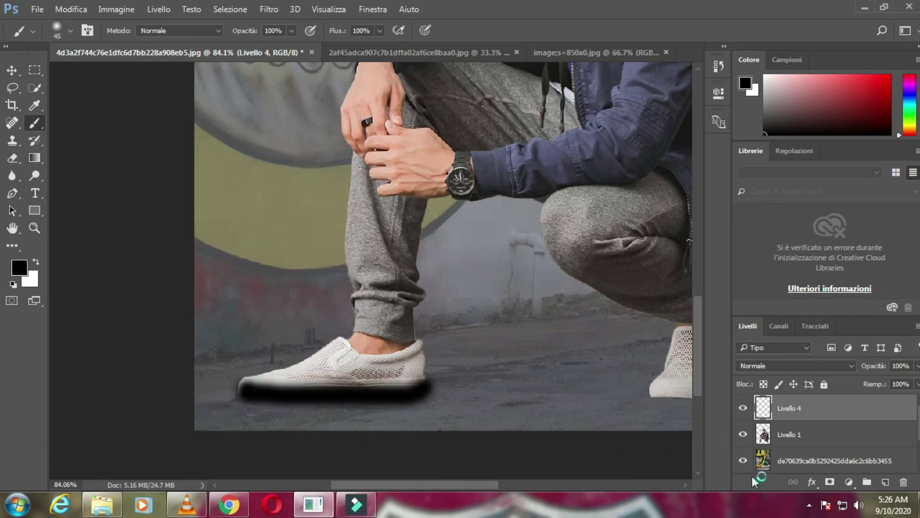
left_click_drag(459, 481, 507, 483)
left_click_drag(468, 394, 551, 382)
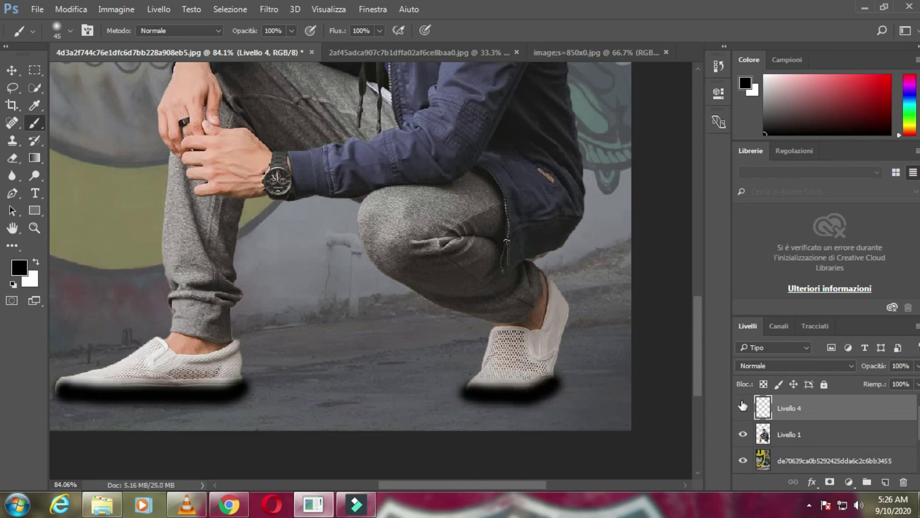
- Move the man's cutout Livello 1 above the shadow layer Livello 4, and lower the shadow layer's opacity to 28%
left_click_drag(816, 432, 807, 403)
left_click_drag(401, 482, 383, 482)
left_click_drag(876, 369, 1, 373)
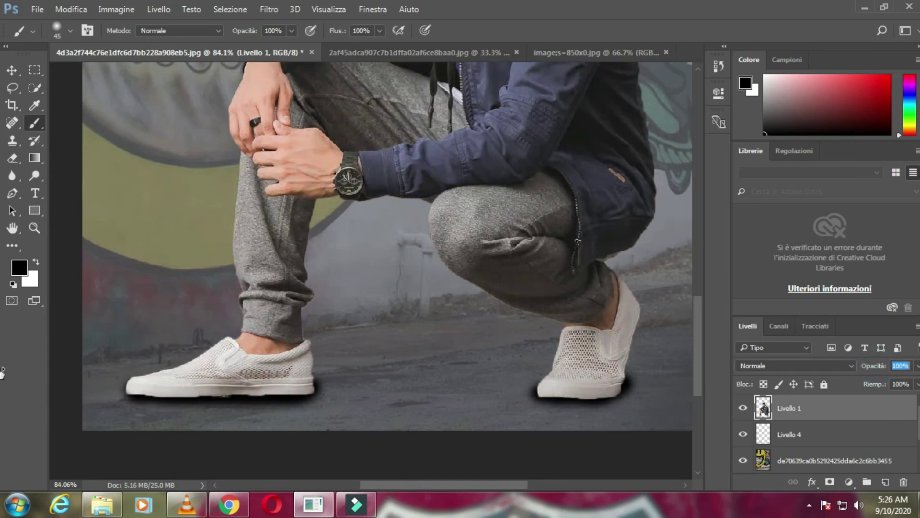
left_click(831, 430)
left_click_drag(876, 368, 821, 372)
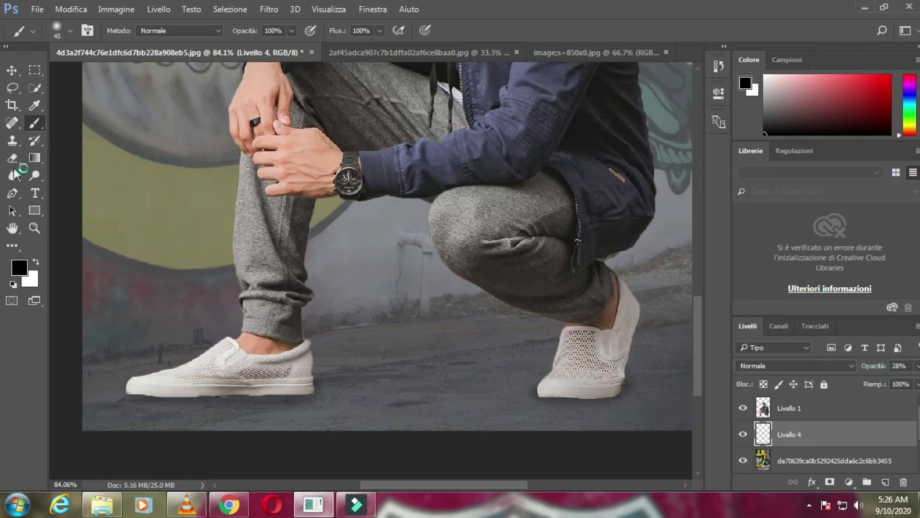
- Darken the ground right around both shoes on the graffiti layer with the Burn tool at 65 px
left_click(39, 173)
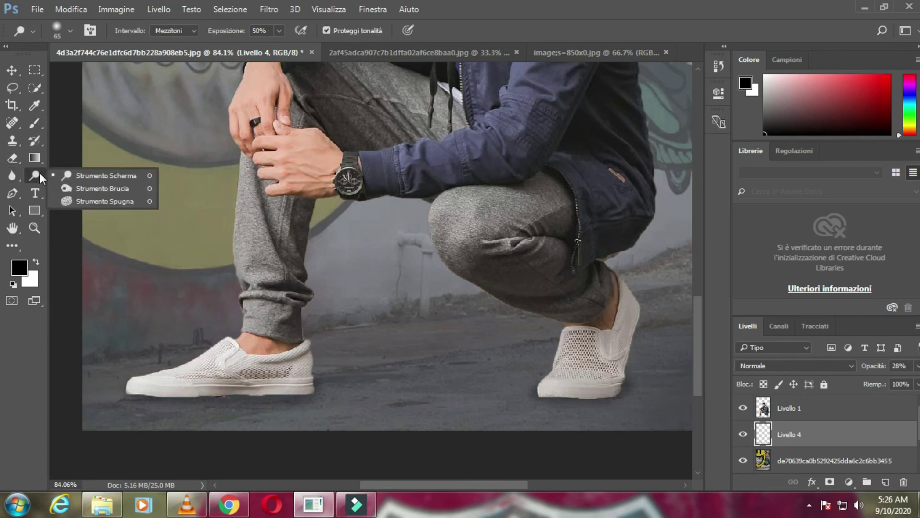
left_click(81, 188)
mouse_move(127, 395)
left_mouse_down()
mouse_move(179, 403)
mouse_move(324, 396)
mouse_move(117, 390)
mouse_move(300, 397)
left_mouse_up()
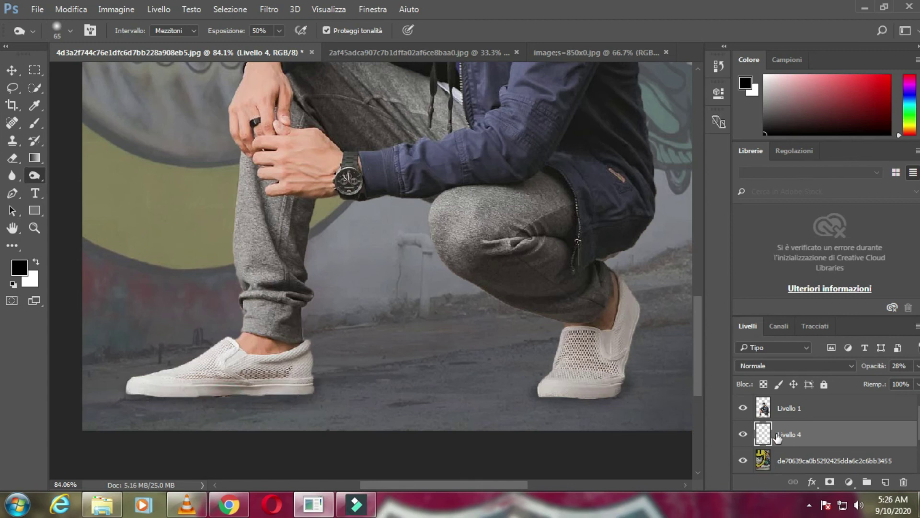
scroll(796, 436, "down", 2)
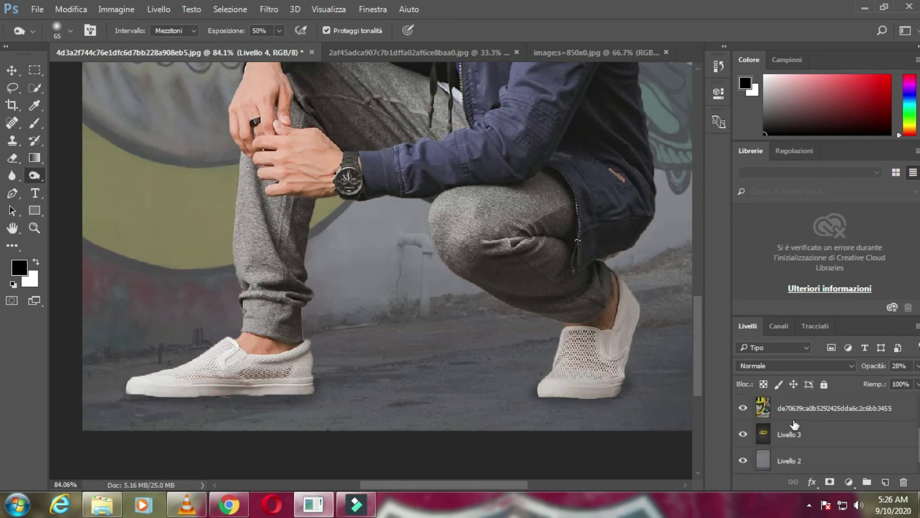
left_click(794, 415)
mouse_move(133, 399)
left_mouse_down()
mouse_move(262, 408)
mouse_move(315, 394)
mouse_move(255, 405)
mouse_move(131, 394)
left_mouse_up()
left_click(135, 390)
mouse_move(529, 406)
left_mouse_down()
mouse_move(595, 401)
mouse_move(537, 390)
left_mouse_up()
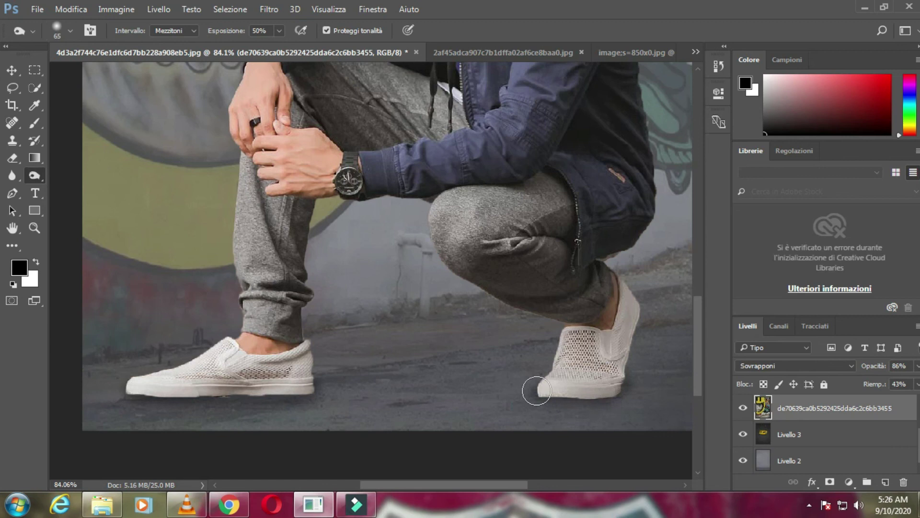
mouse_move(631, 379)
left_mouse_down()
mouse_move(650, 348)
mouse_move(631, 339)
mouse_move(621, 387)
left_mouse_up()
left_click(640, 325)
- Burn the wider floor area around and between the shoes on the graffiti layer with brush sizes up to about 125 px
key("bracketright")
key("bracketright")
key("bracketright")
key("bracketright")
key("bracketright")
key("bracketright")
key("bracketright")
key("bracketright")
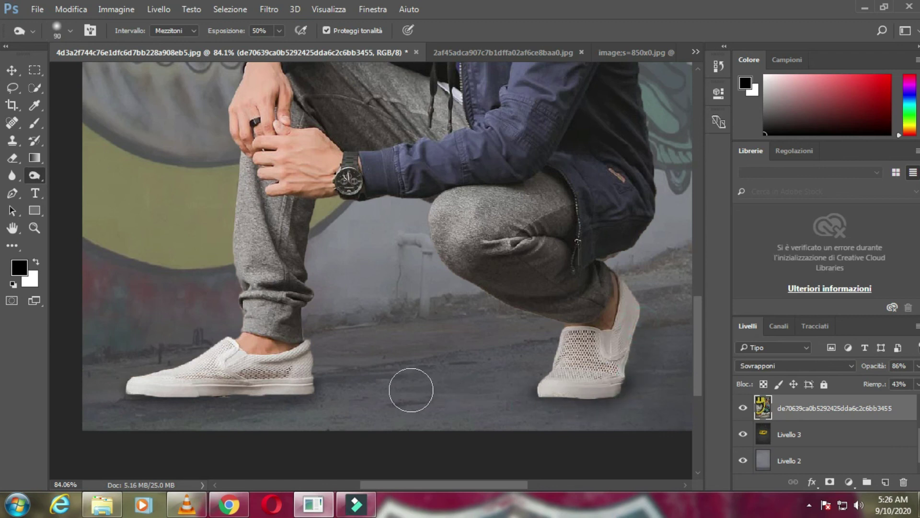
key("bracketleft")
key("bracketleft")
key("bracketleft")
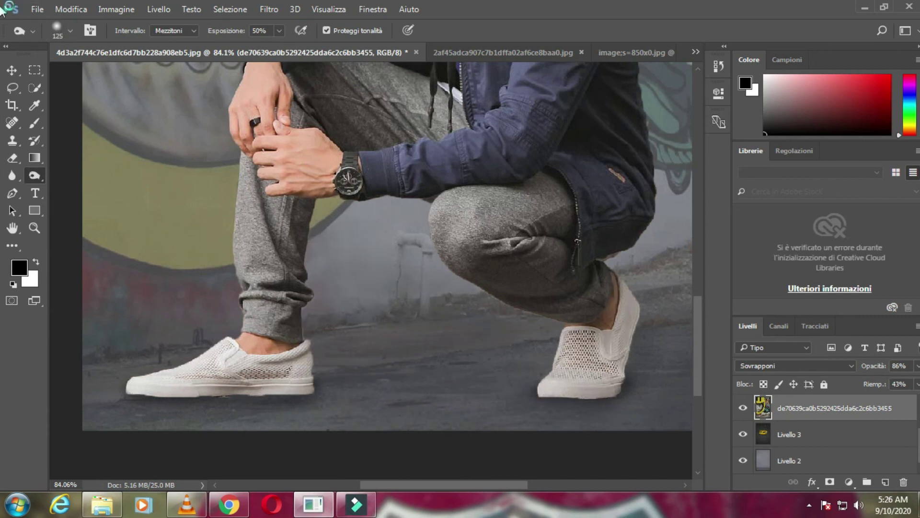
key("alt")
key("v")
scroll(459, 229, "down", 4)
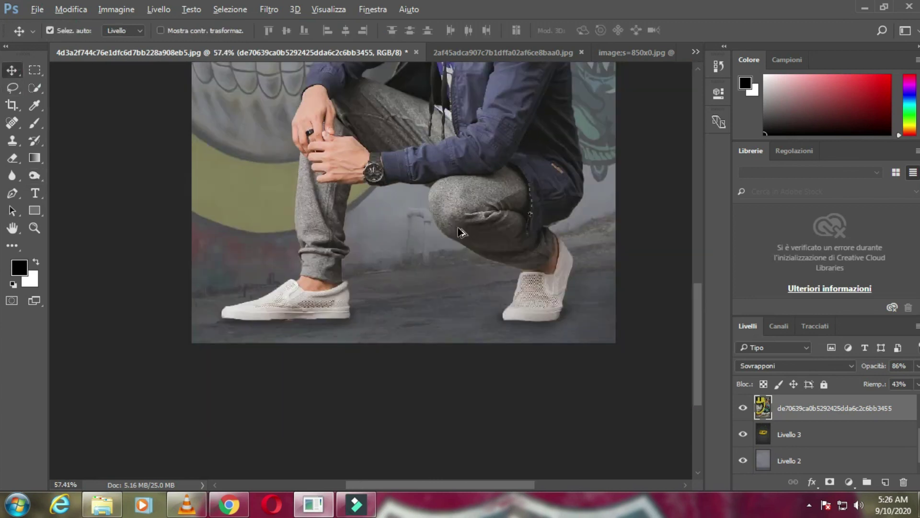
scroll(458, 232, "down", 5)
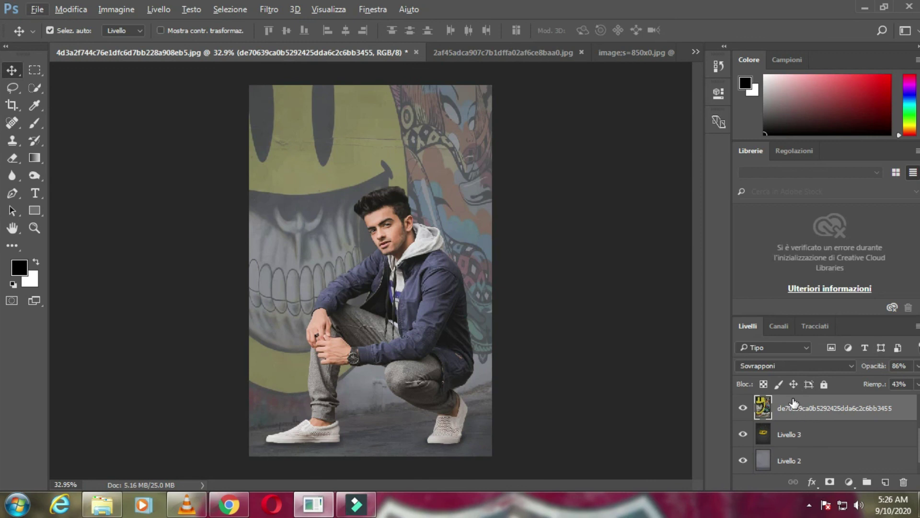
- Try to merge the graffiti layer down into Livello 3, and undo the merge
key("ctrl+z")
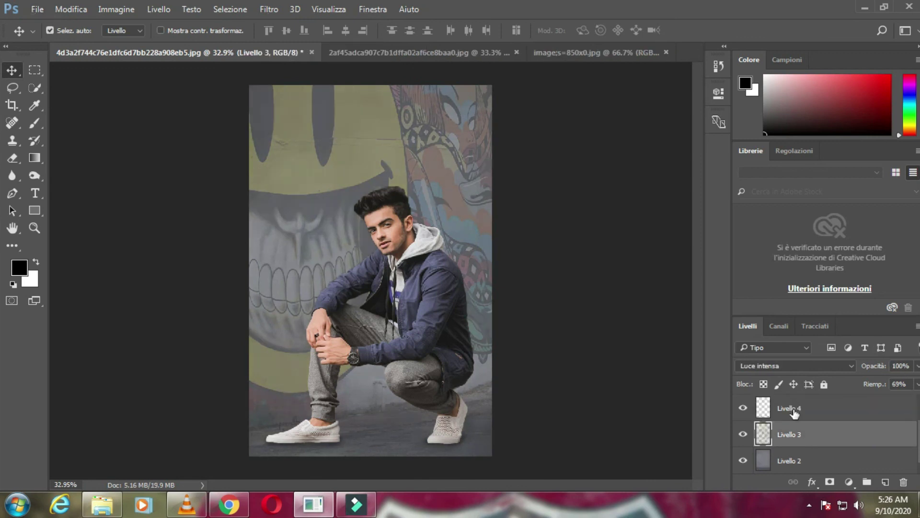
left_click(794, 412)
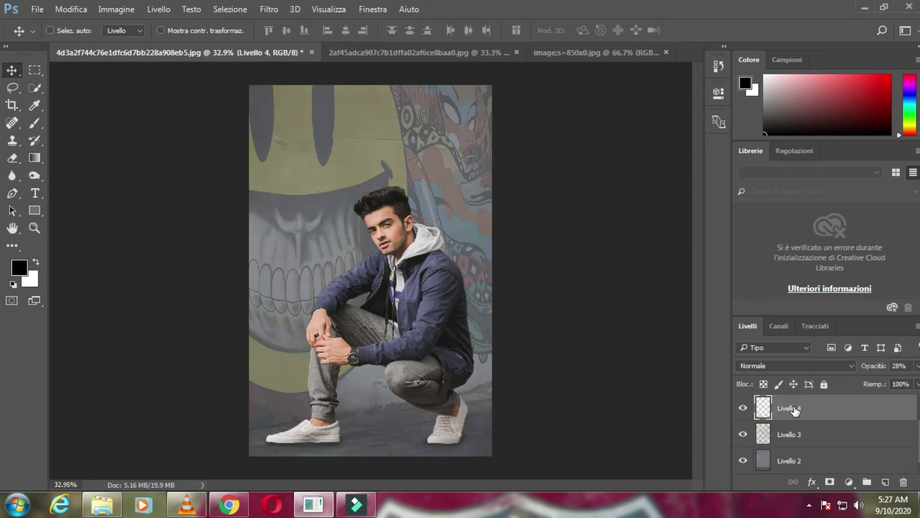
key("ctrl+z")
- Crop the document at its current canvas bounds to discard the pixels outside it
scroll(536, 312, "down", 1)
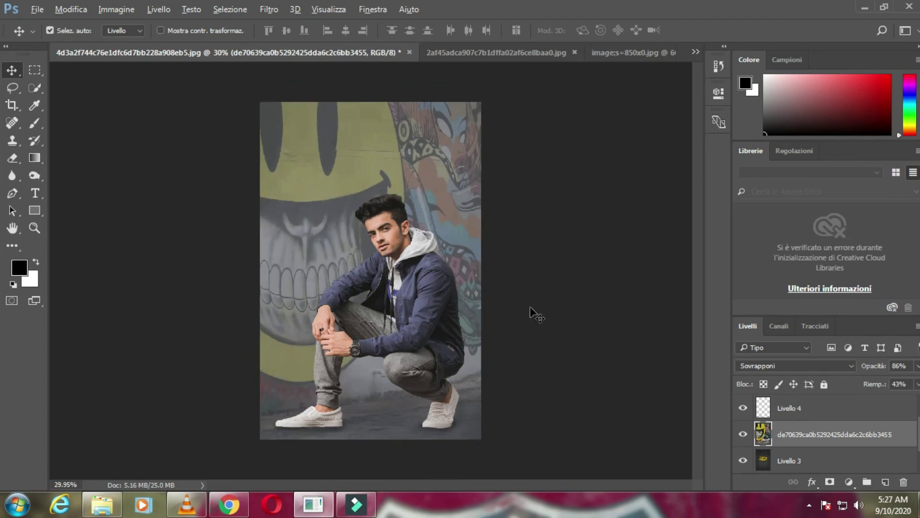
scroll(531, 308, "down", 2)
key("c")
left_click(378, 294)
key("Return")
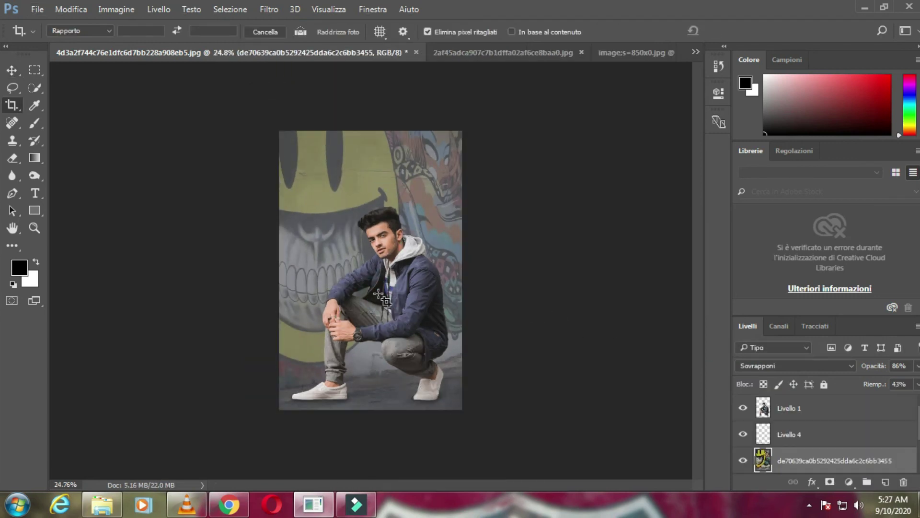
- Merge the man's cutout Livello 1 down into the shadow layer Livello 4, undoing a further merge into the graffiti layer
key("ctrl")
left_click(825, 412)
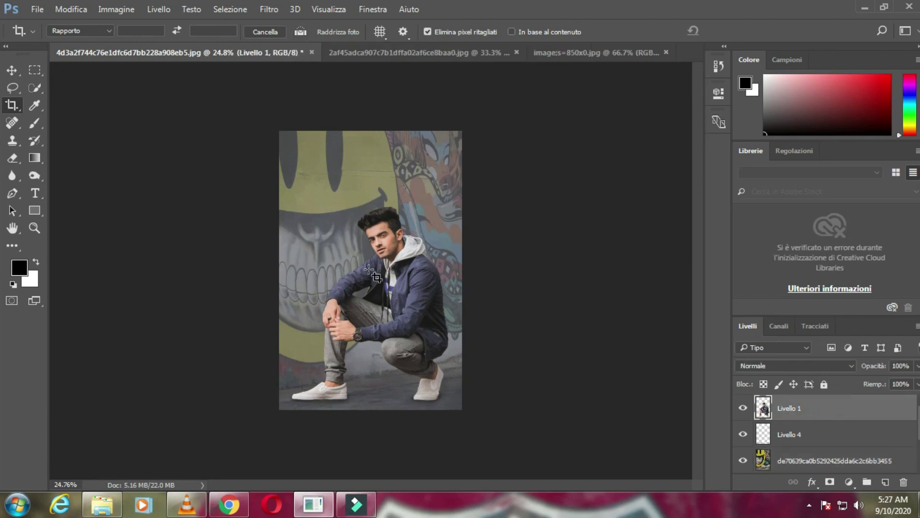
scroll(369, 269, "up", 3)
key("ctrl+e")
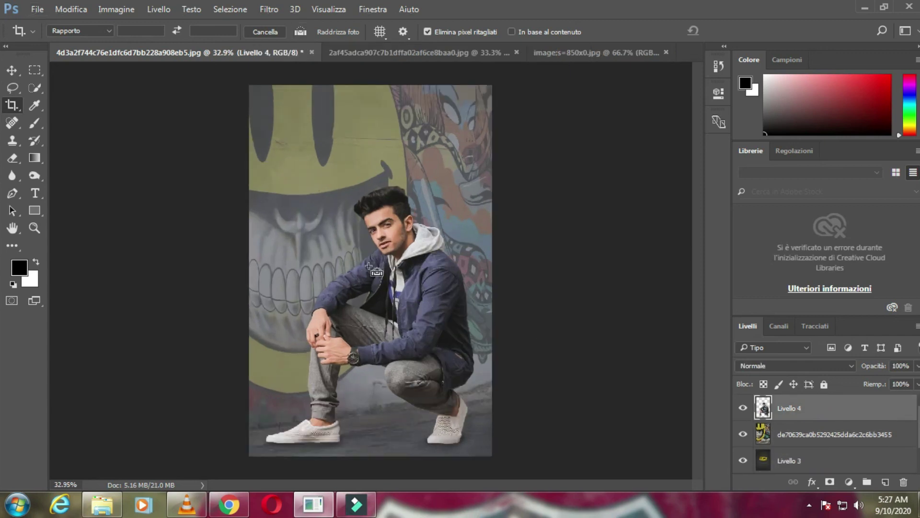
key("ctrl+e")
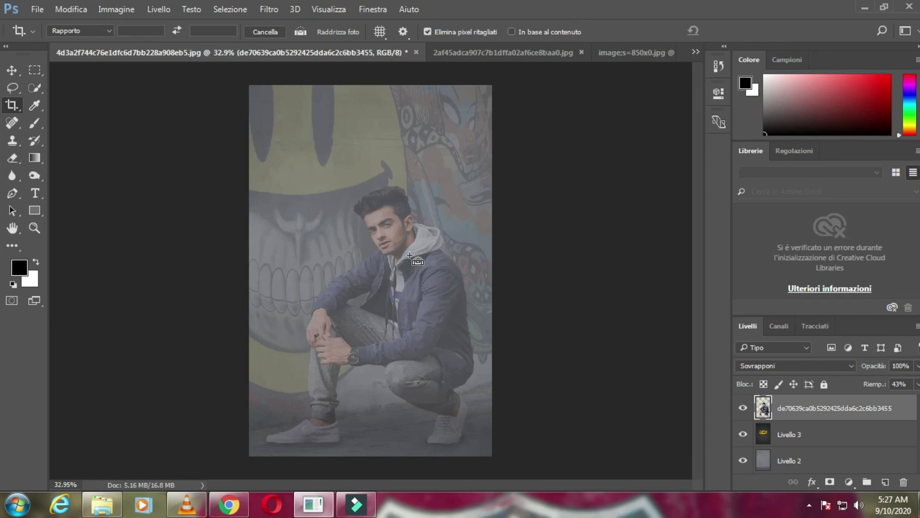
key("ctrl+z")
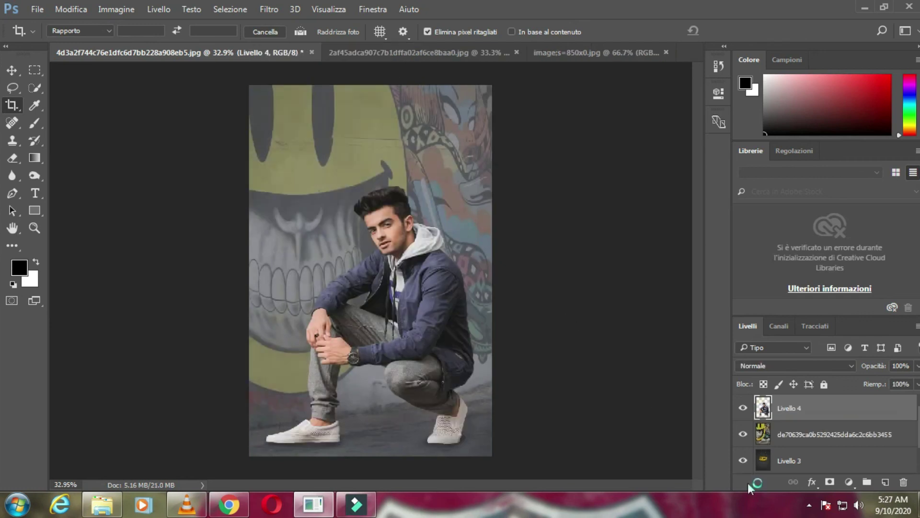
- Merge the graffiti layer and the CLOSED sign layer Livello 3 into one layer
left_click(769, 437)
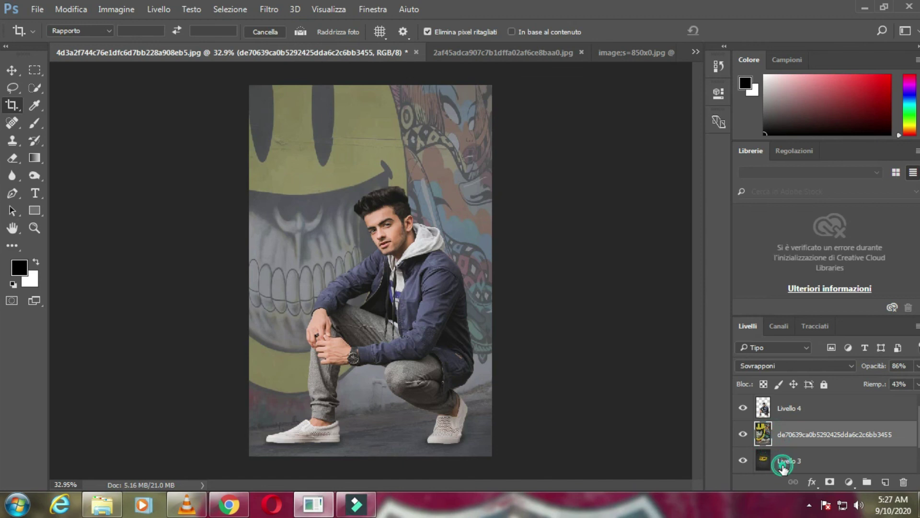
left_click(781, 466, "shift")
right_click(783, 446)
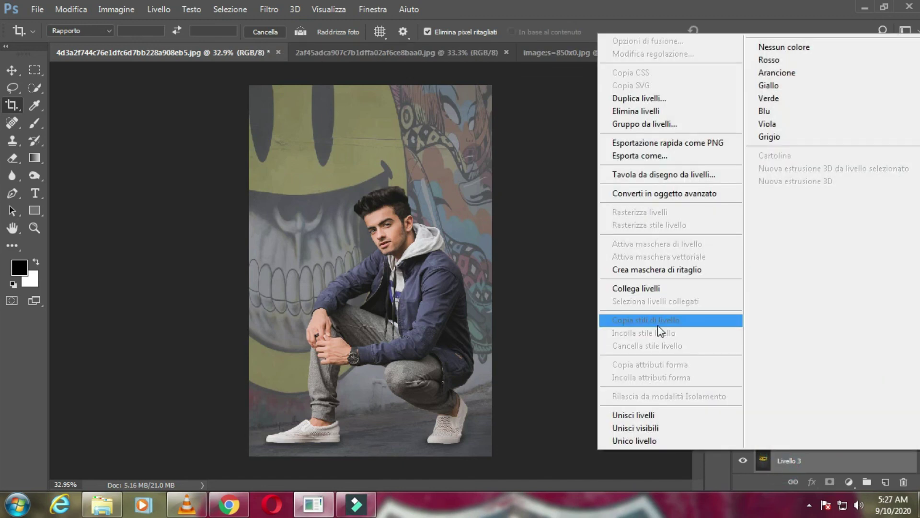
left_click(644, 413)
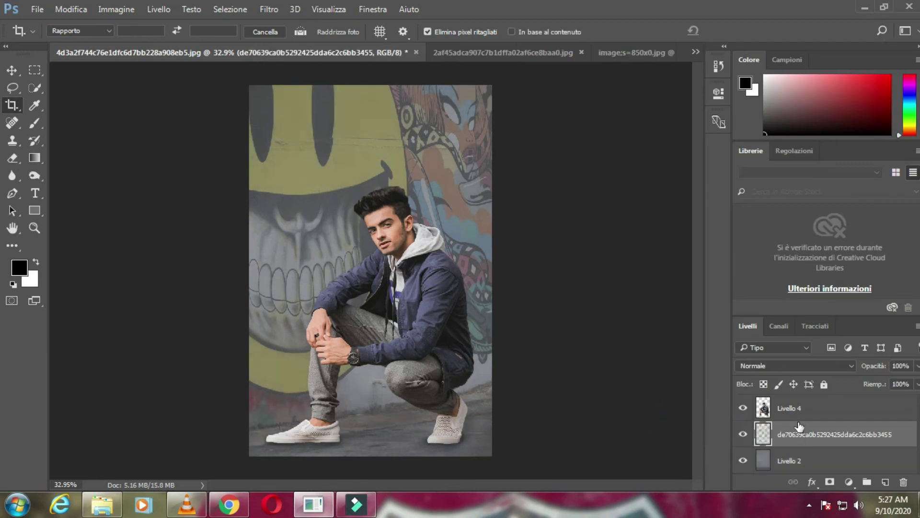
- Merge the man's layer Livello 4 down through the graffiti layer into the grey backdrop Livello 2
left_click(798, 413)
key("ctrl+e")
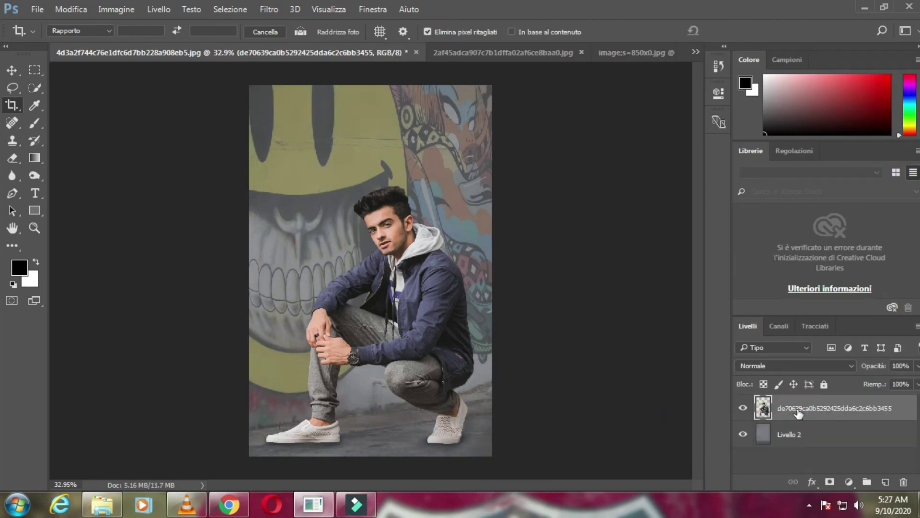
key("ctrl+e")
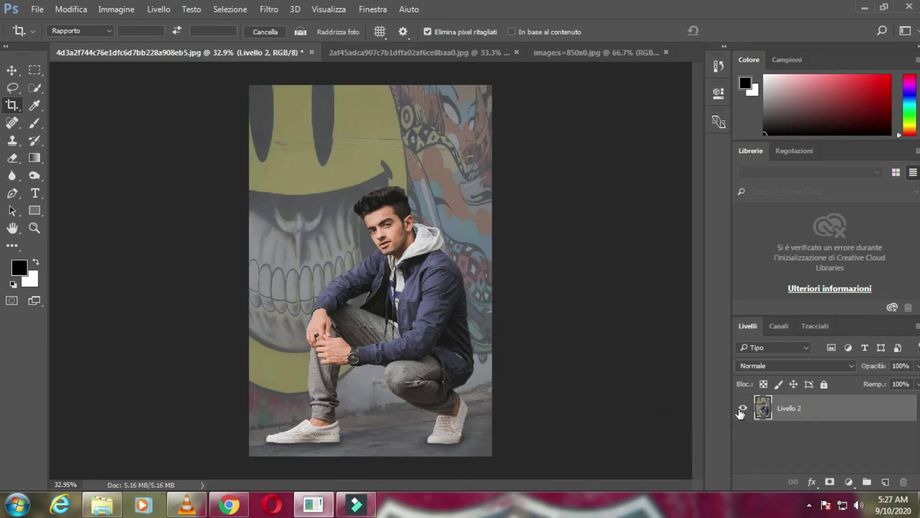
- Compare the original outdoor photo with the merged composite by switching between the first and last history states
scroll(381, 220, "up", 5)
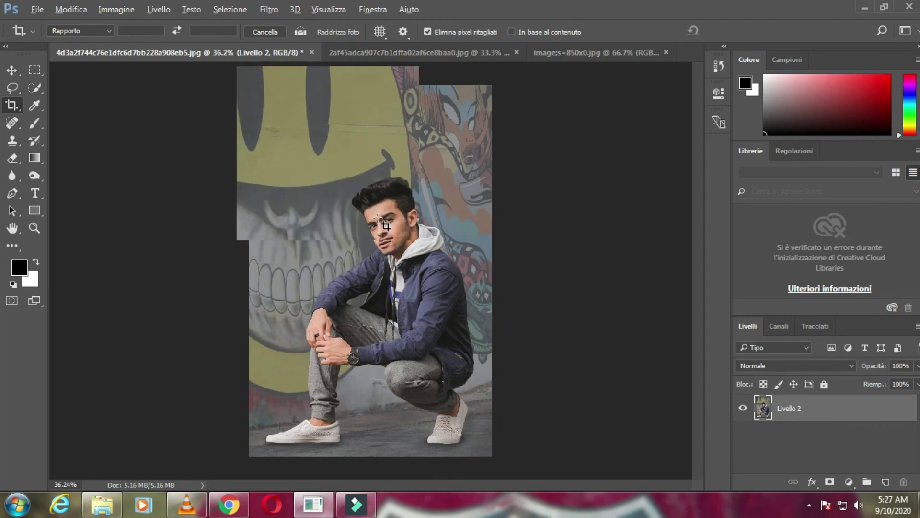
scroll(381, 218, "down", 6)
scroll(344, 330, "up", 1)
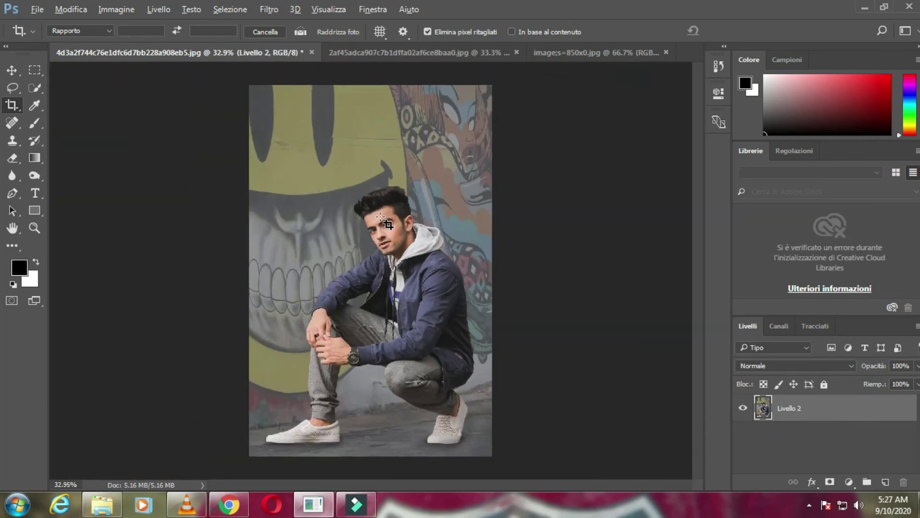
left_click(717, 68)
scroll(654, 110, "up", 4)
scroll(655, 108, "up", 2)
left_click(655, 89)
scroll(647, 106, "down", 5)
scroll(643, 117, "down", 2)
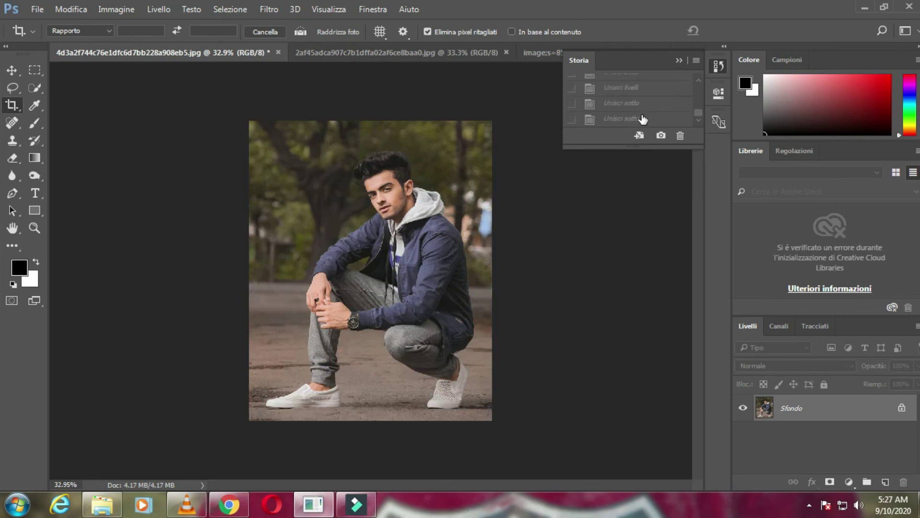
left_click(642, 118)
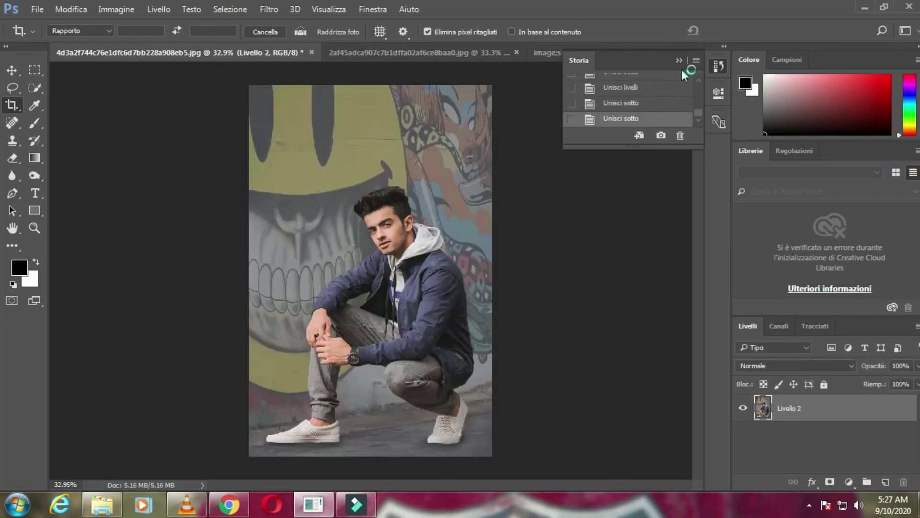